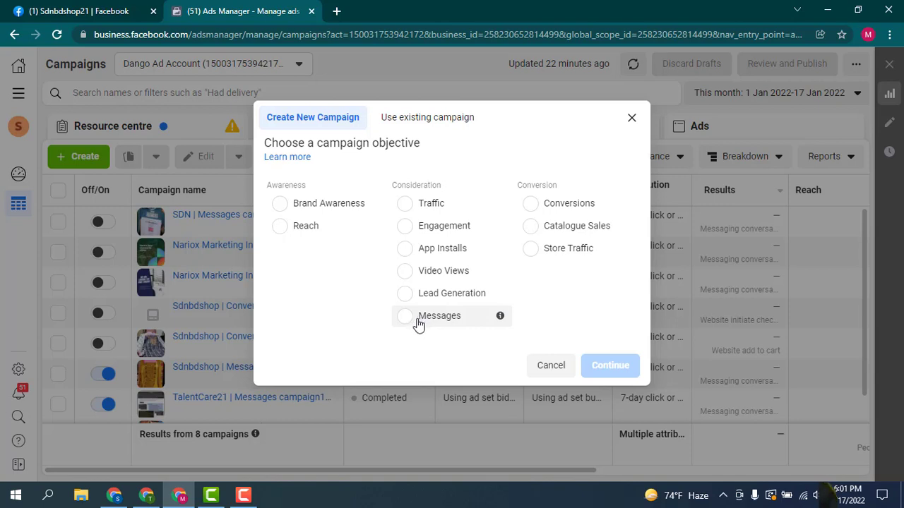
# Create a new campaign with the Messages objective
pyautogui.click(419, 321)
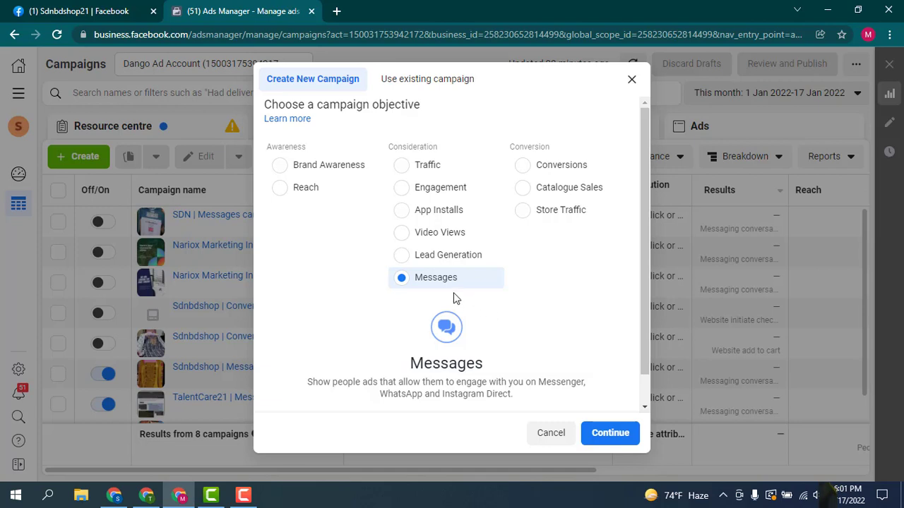
pyautogui.click(608, 438)
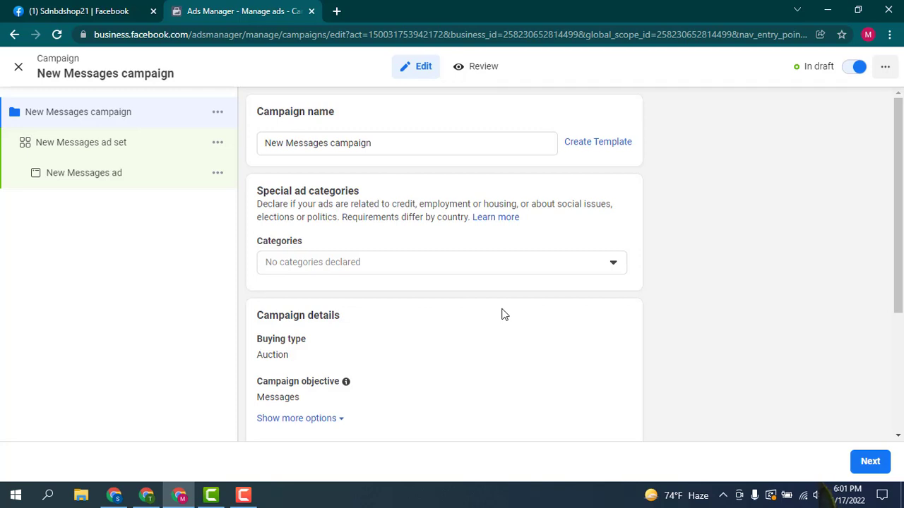
# Remove "New Messages" from the campaign name, keeping only the word "campaign"
pyautogui.click(379, 146)
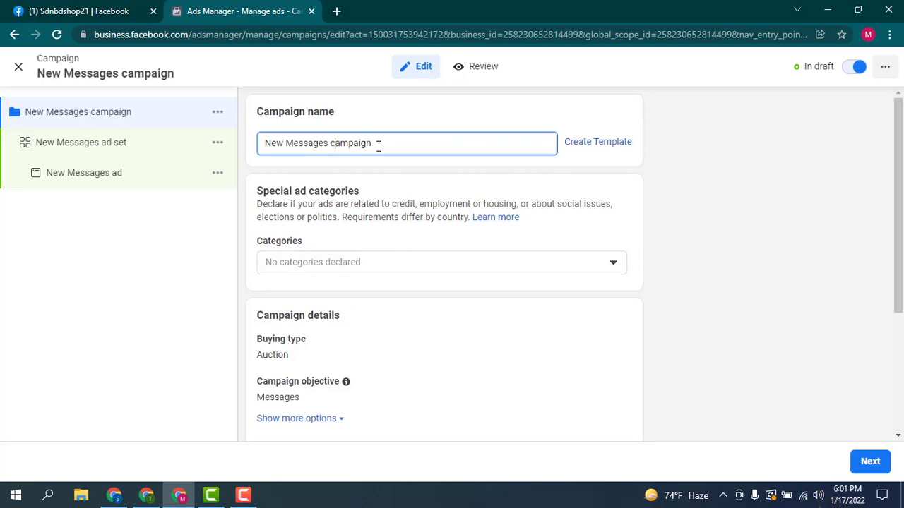
pyautogui.press('BackSpace')
pyautogui.press('BackSpace')
pyautogui.press('BackSpace')
pyautogui.press('BackSpace')
pyautogui.press('BackSpace')
pyautogui.press('BackSpace')
pyautogui.press('BackSpace')
pyautogui.press('BackSpace')
pyautogui.press('BackSpace')
pyautogui.press('BackSpace')
pyautogui.press('BackSpace')
pyautogui.press('BackSpace')
pyautogui.press('BackSpace')
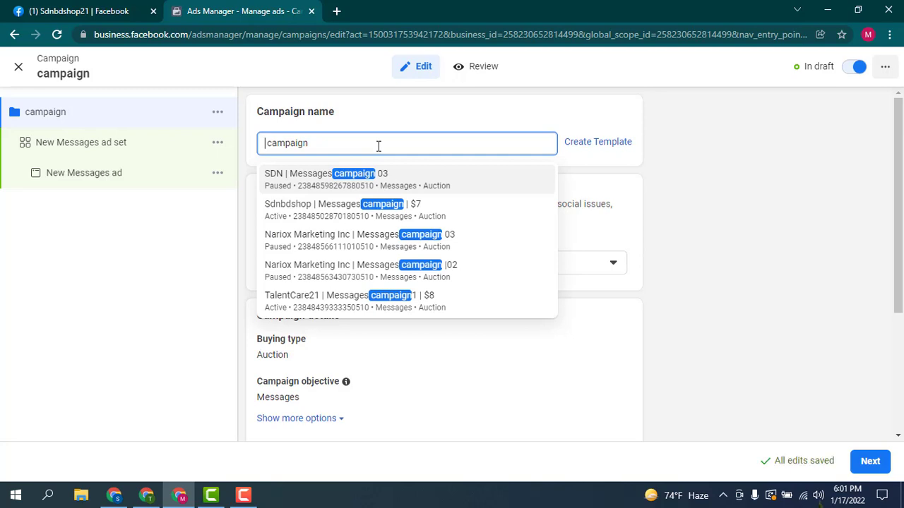
pyautogui.write('৩৪')
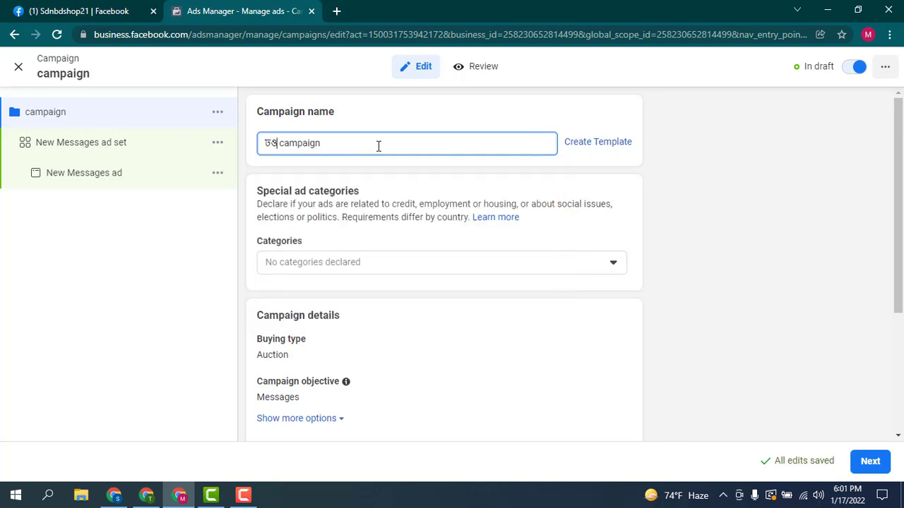
pyautogui.press('BackSpace')
pyautogui.press('BackSpace')
pyautogui.press('BackSpace')
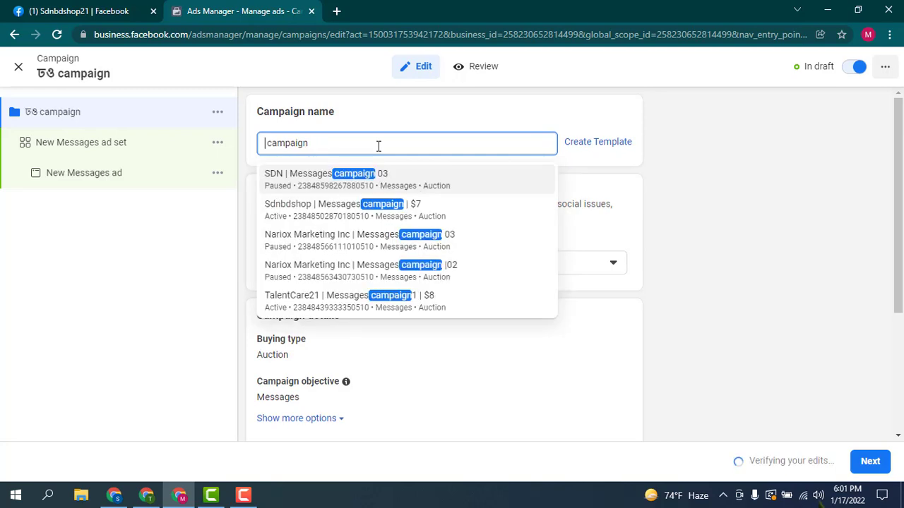
pyautogui.click(15, 417)
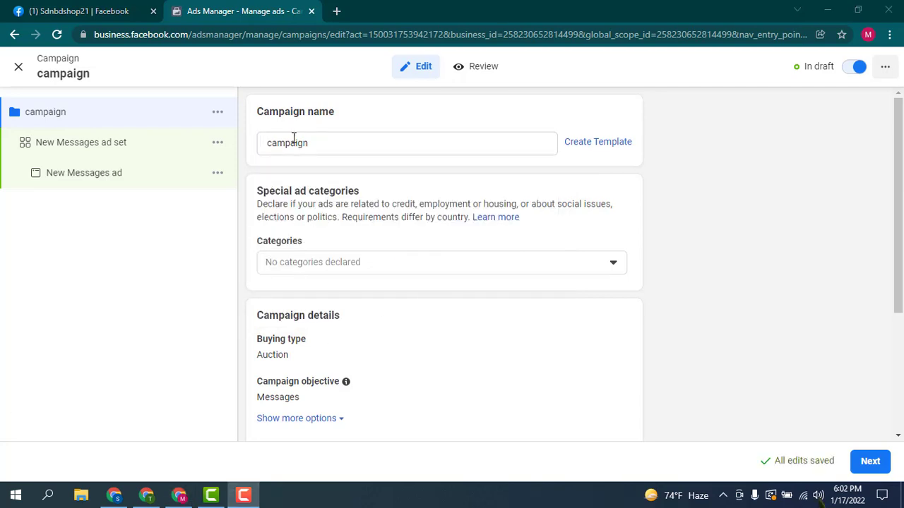
# Complete the campaign name as "Example ad campaign"
pyautogui.click(267, 143)
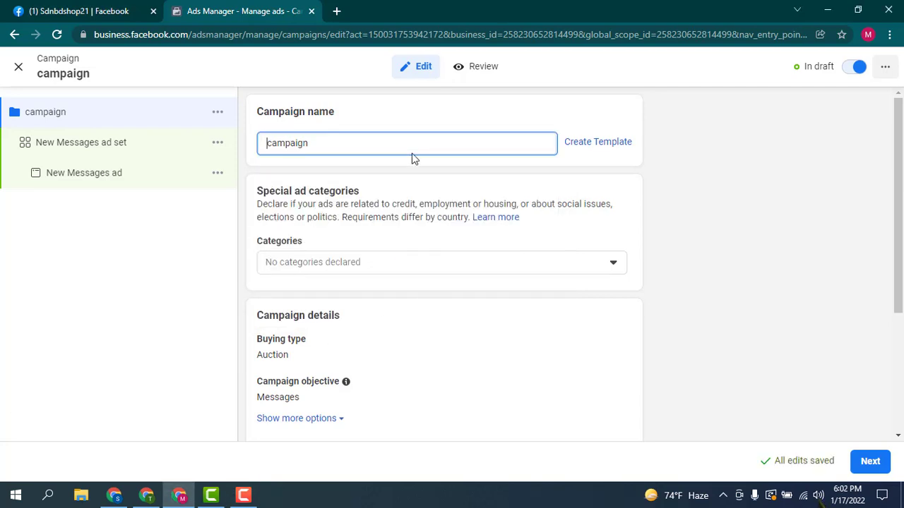
pyautogui.write('Example')
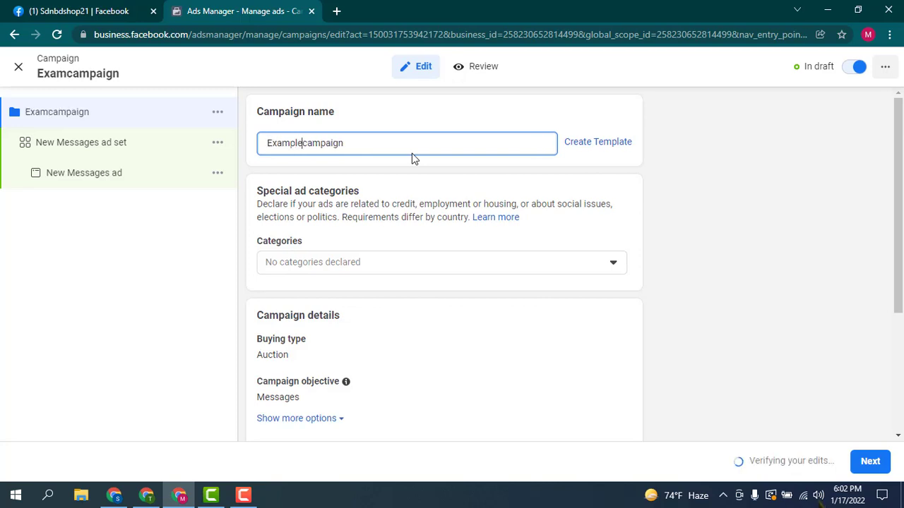
pyautogui.write(' ad')
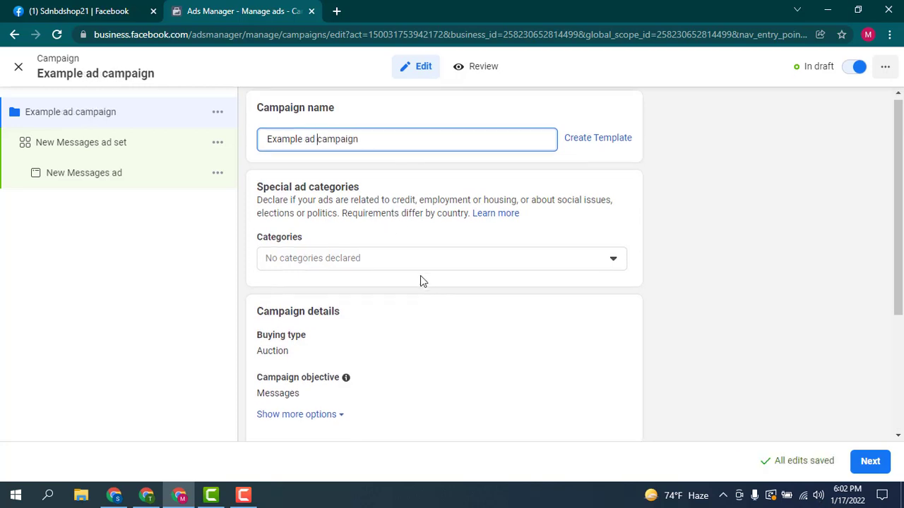
# Review the special category, A/B test and budget optimisation settings without changing them, and continue to the ad set
pyautogui.scroll(-3, 420, 281)
pyautogui.scroll(3, 420, 281)
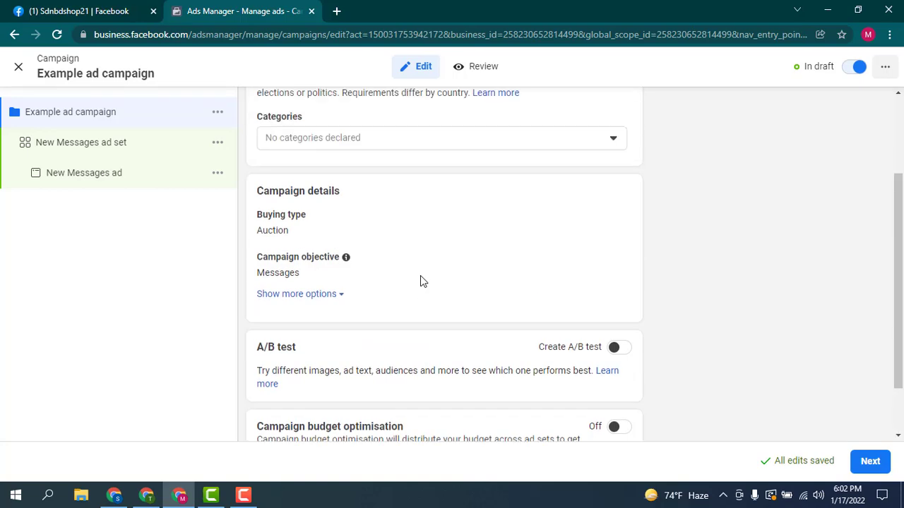
pyautogui.scroll(-3, 471, 313)
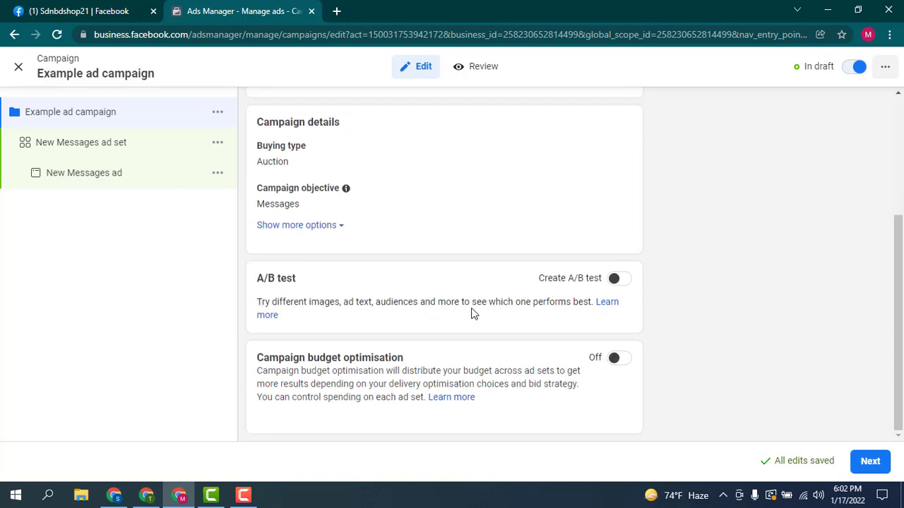
pyautogui.scroll(3, 471, 313)
pyautogui.scroll(-3, 511, 354)
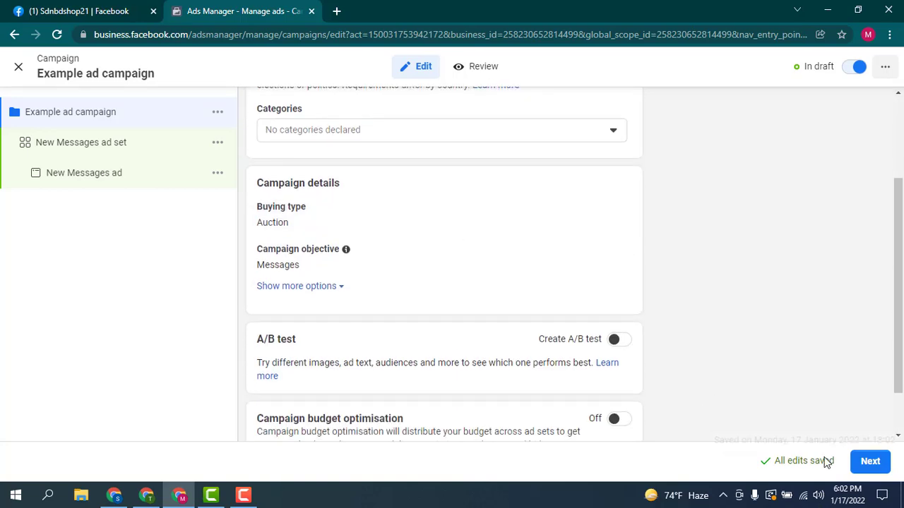
pyautogui.click(874, 468)
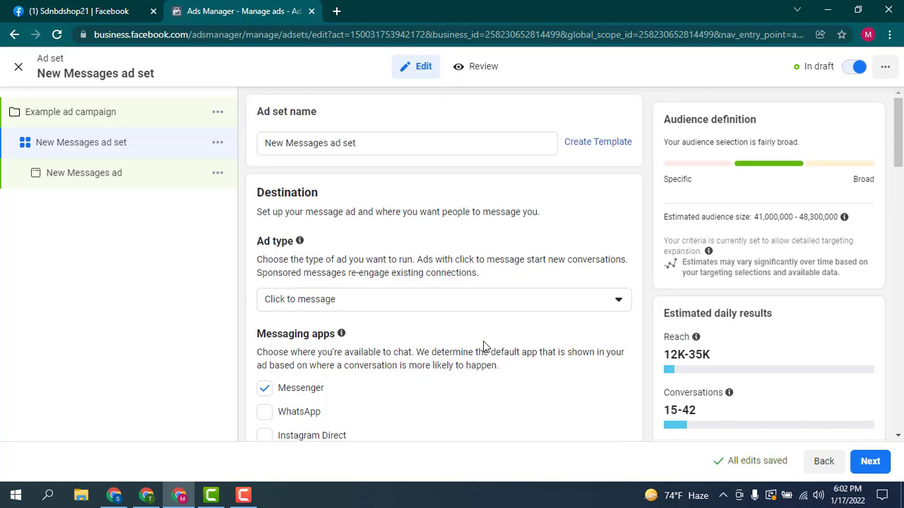
# Rename the ad set as "Example | Messages ad set"
pyautogui.click(285, 144)
pyautogui.press('BackSpace')
pyautogui.press('BackSpace')
pyautogui.press('BackSpace')
pyautogui.press('BackSpace')
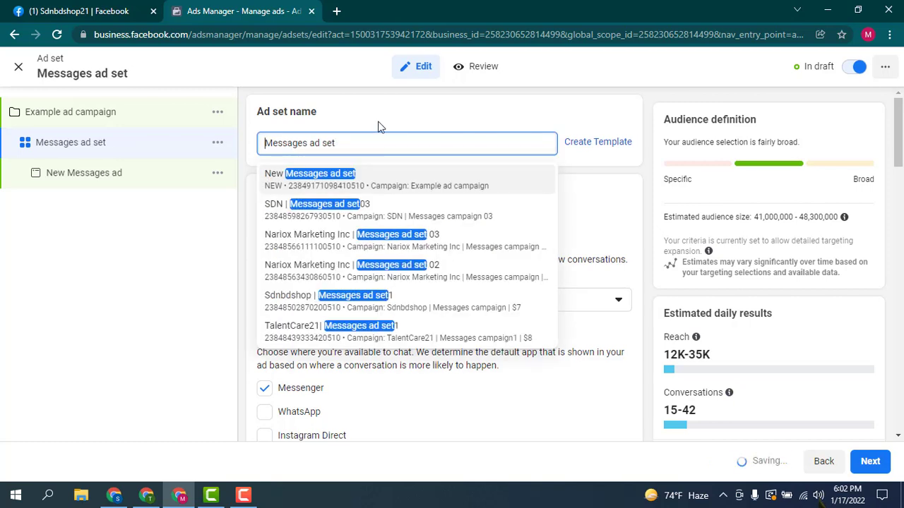
pyautogui.write('Example')
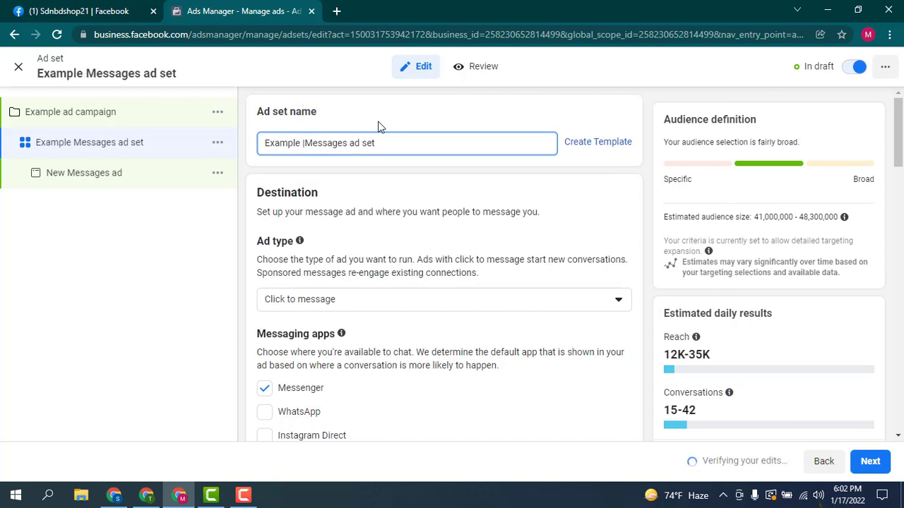
pyautogui.write(' |')
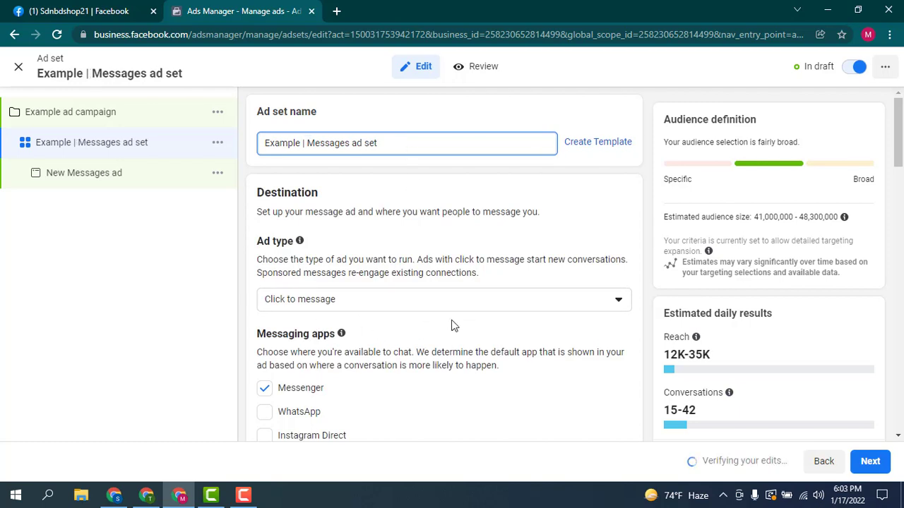
# Keep the "Click to message" ad type and add WhatsApp to the messaging apps
pyautogui.scroll(-2, 470, 312)
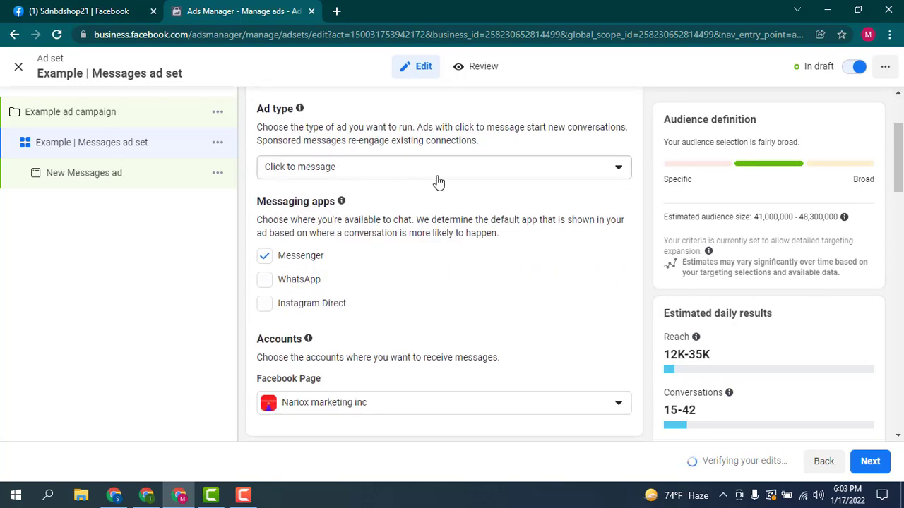
pyautogui.click(618, 176)
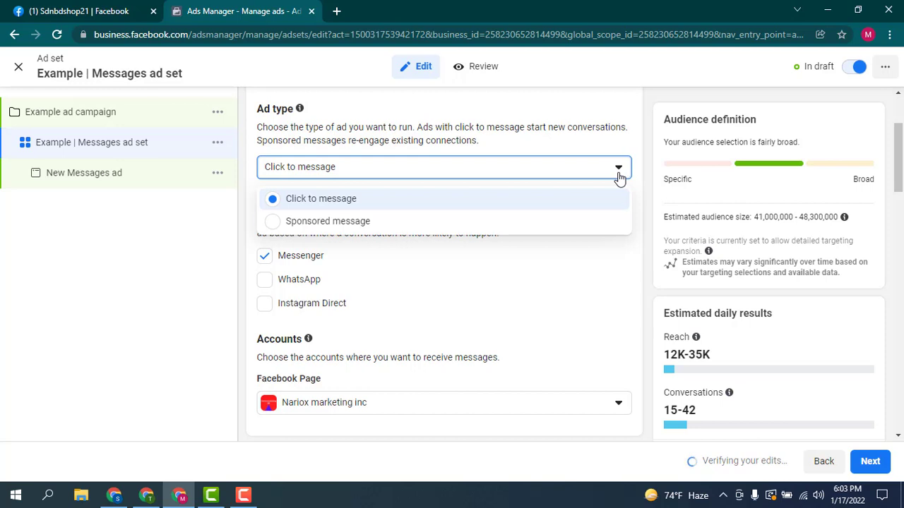
pyautogui.click(619, 173)
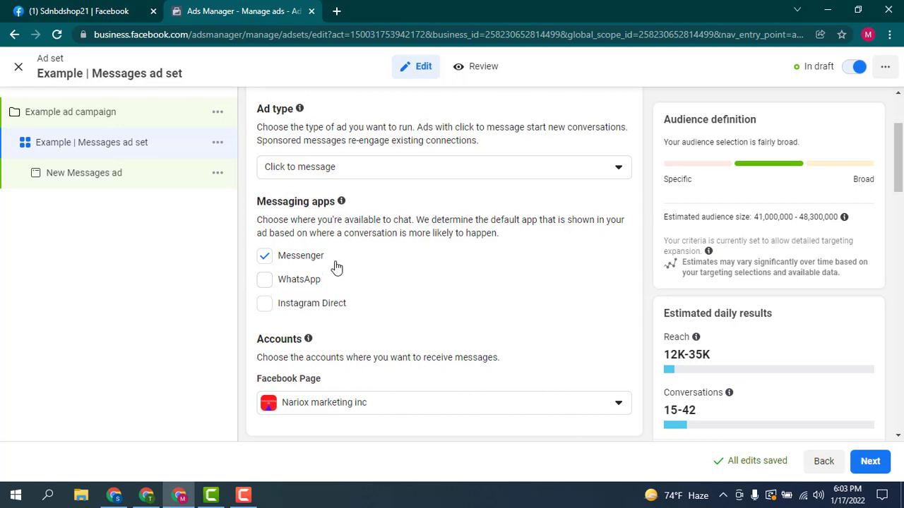
pyautogui.click(265, 282)
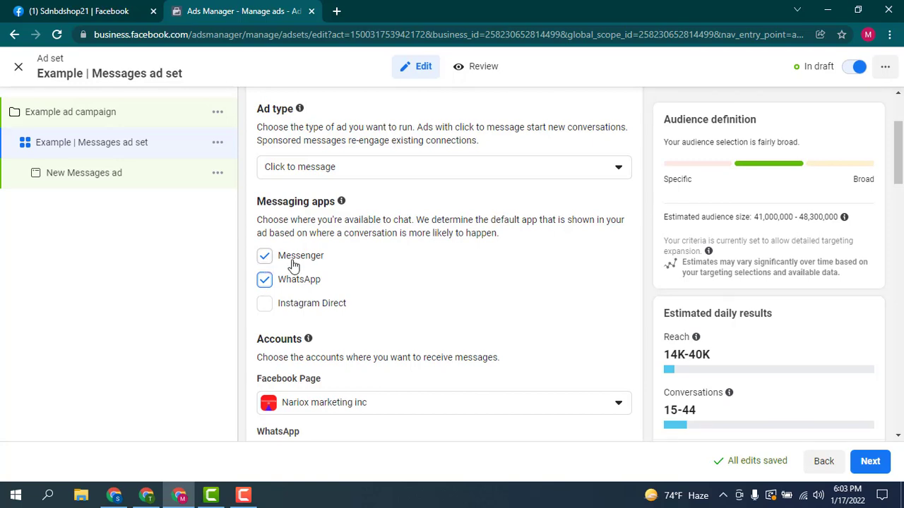
# Choose Sdnbdshop21 as the Facebook Page that receives the messages
pyautogui.scroll(-2, 428, 286)
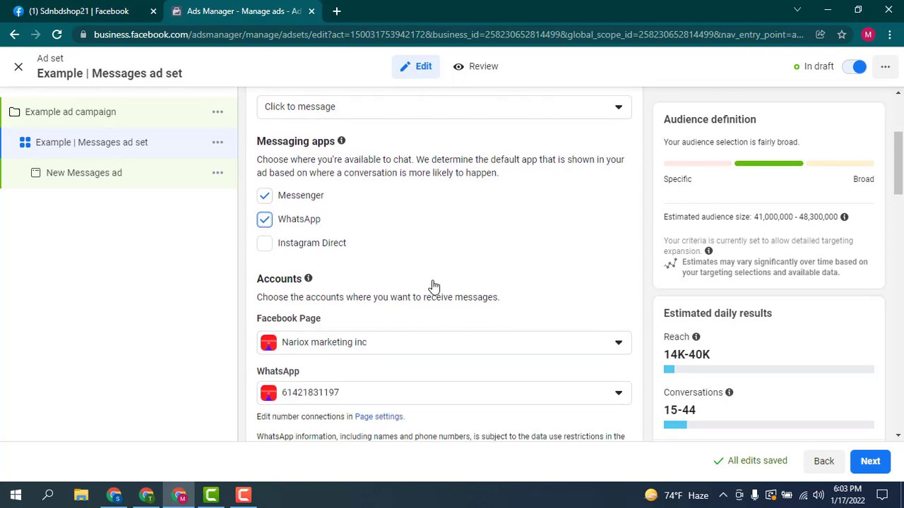
pyautogui.scroll(-1, 454, 299)
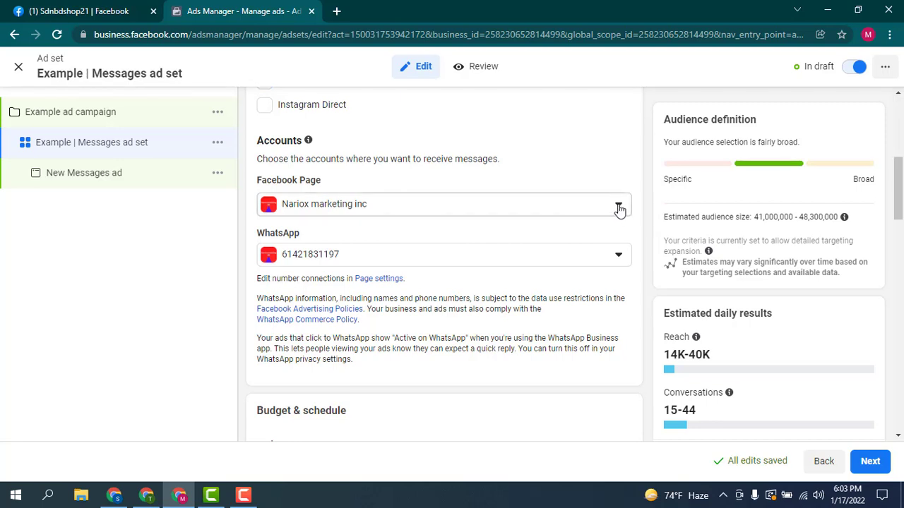
pyautogui.click(619, 208)
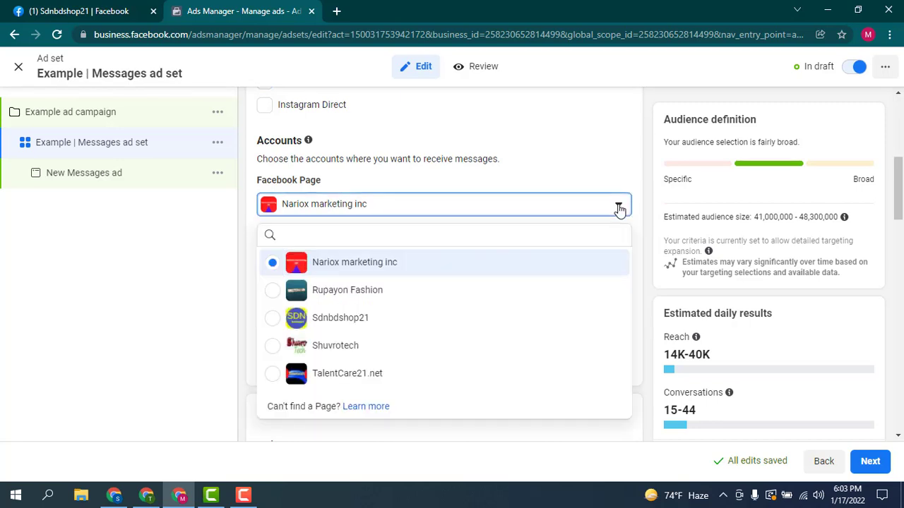
pyautogui.click(342, 324)
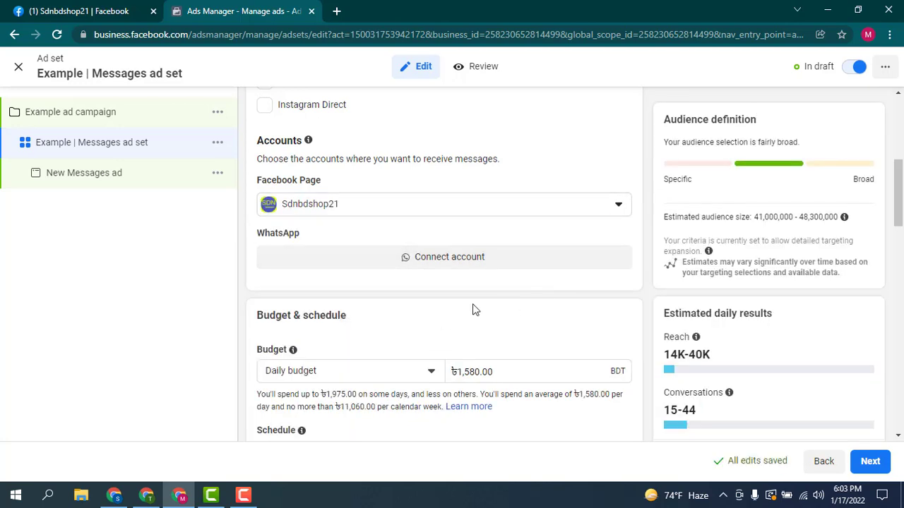
# Check the budget type options, keep Daily budget, and set its amount to 200 BDT
pyautogui.scroll(-1, 472, 308)
pyautogui.scroll(-1, 520, 375)
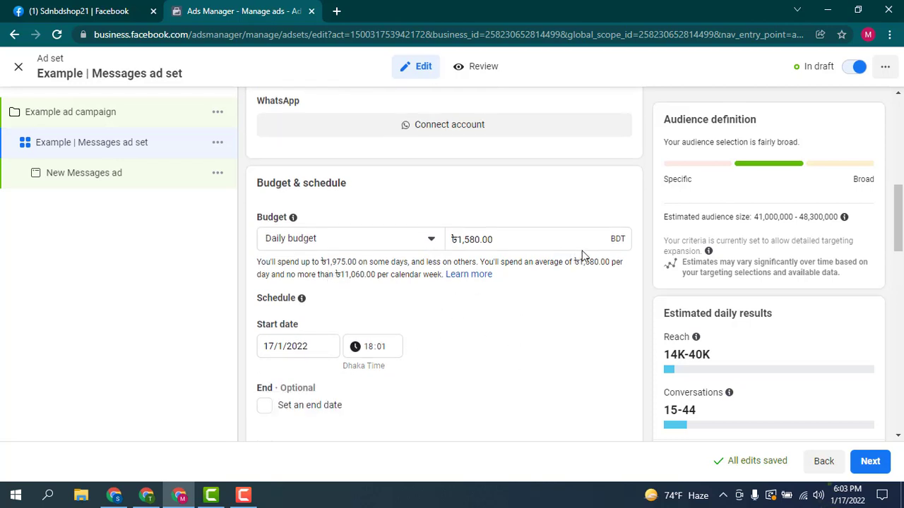
pyautogui.click(430, 240)
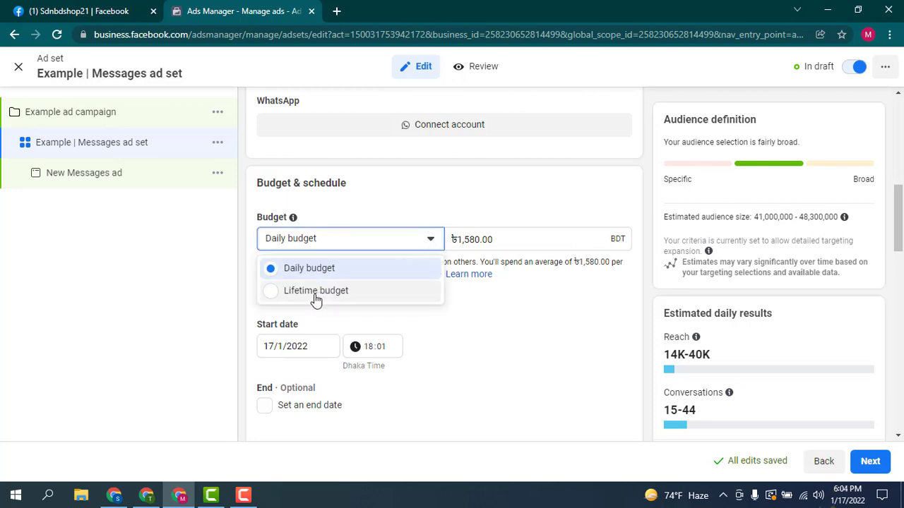
pyautogui.click(430, 241)
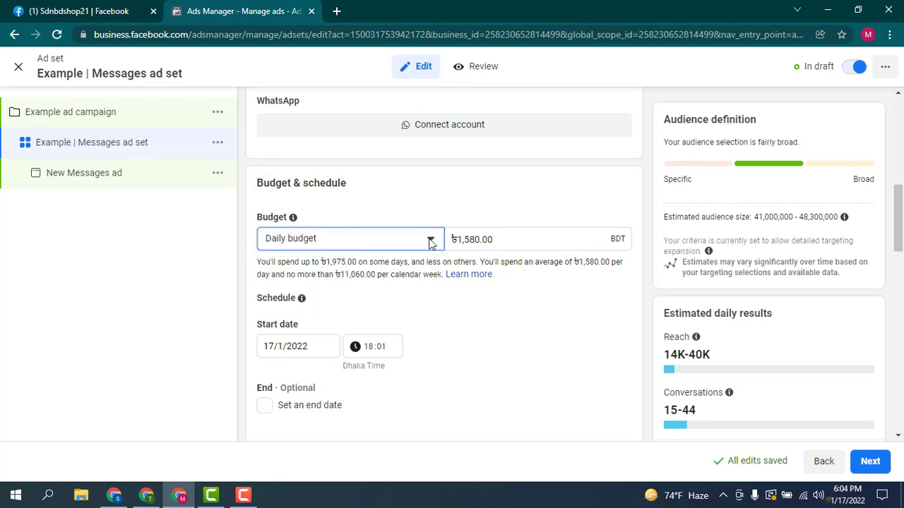
pyautogui.click(430, 240)
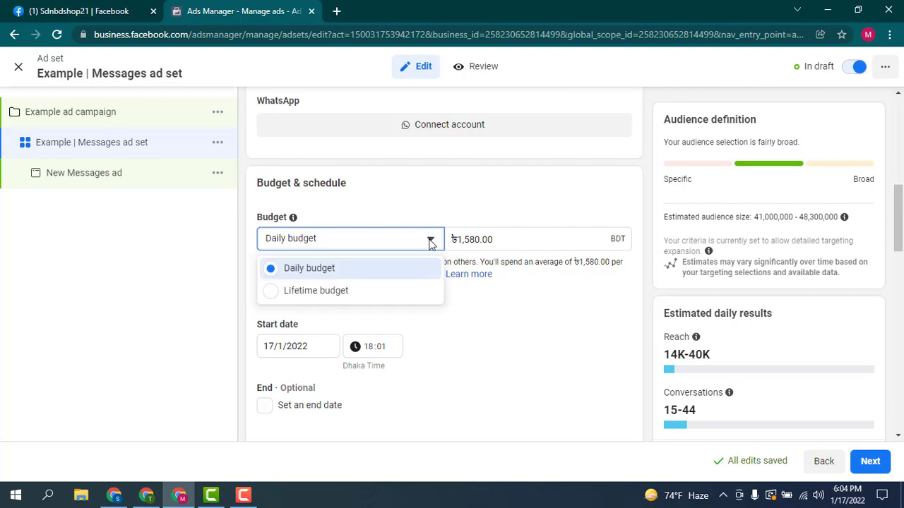
pyautogui.click(431, 240)
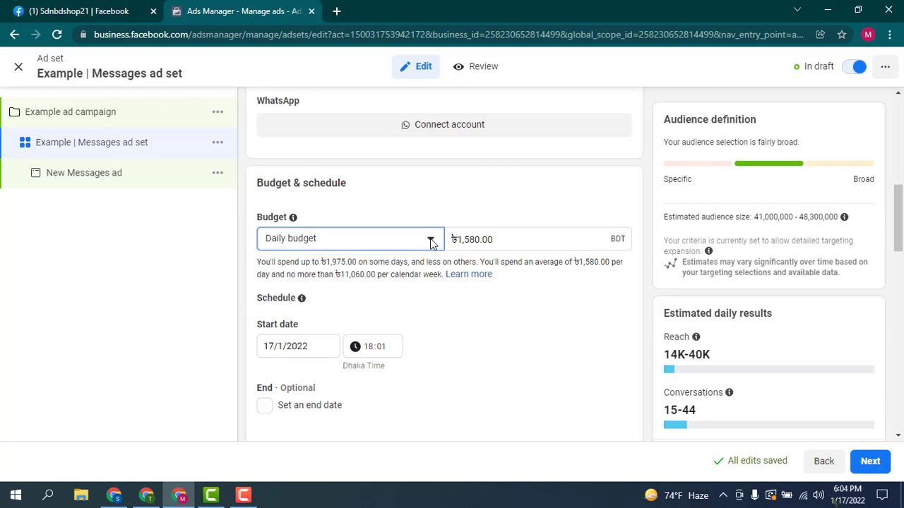
pyautogui.click(495, 239)
pyautogui.press('BackSpace')
pyautogui.press('BackSpace')
pyautogui.press('BackSpace')
pyautogui.press('BackSpace')
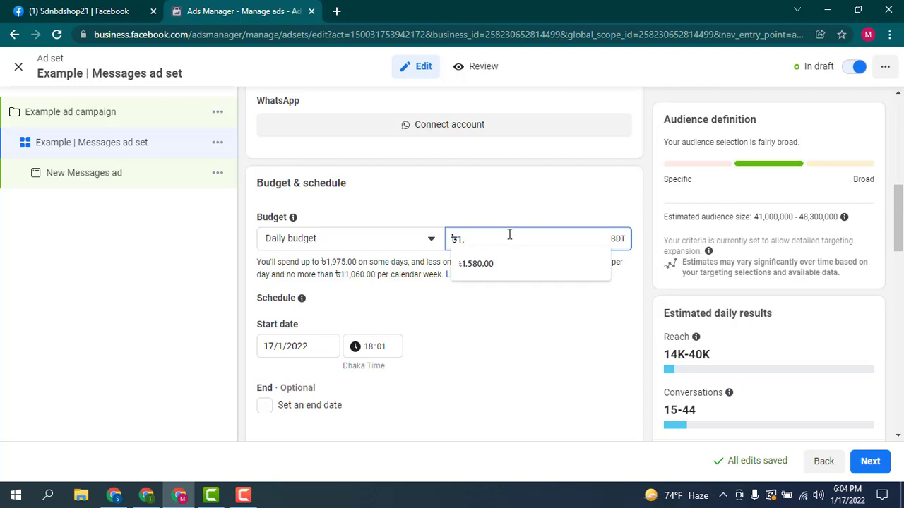
pyautogui.press('BackSpace')
pyautogui.press('BackSpace')
pyautogui.write('200')
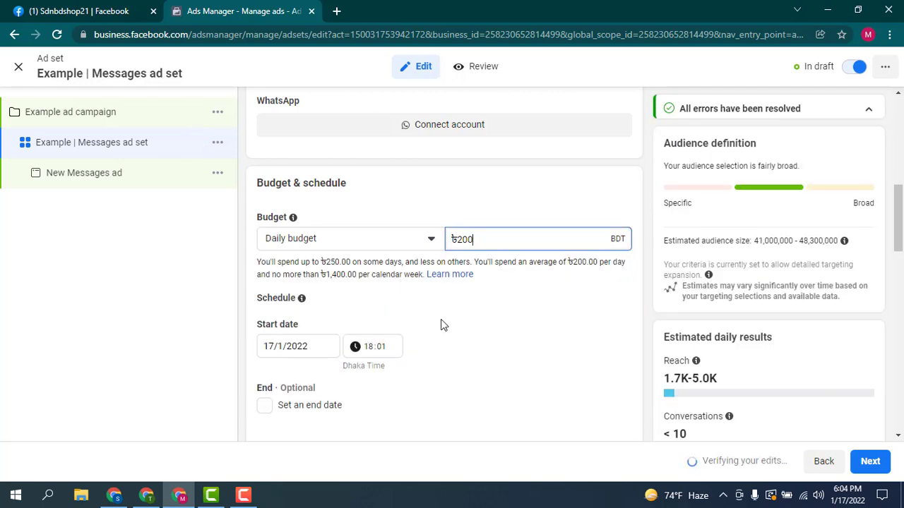
# Set the ad set's start date to 18/1/2022 and add an end date of 24/1/2022
pyautogui.click(311, 352)
pyautogui.click(317, 284)
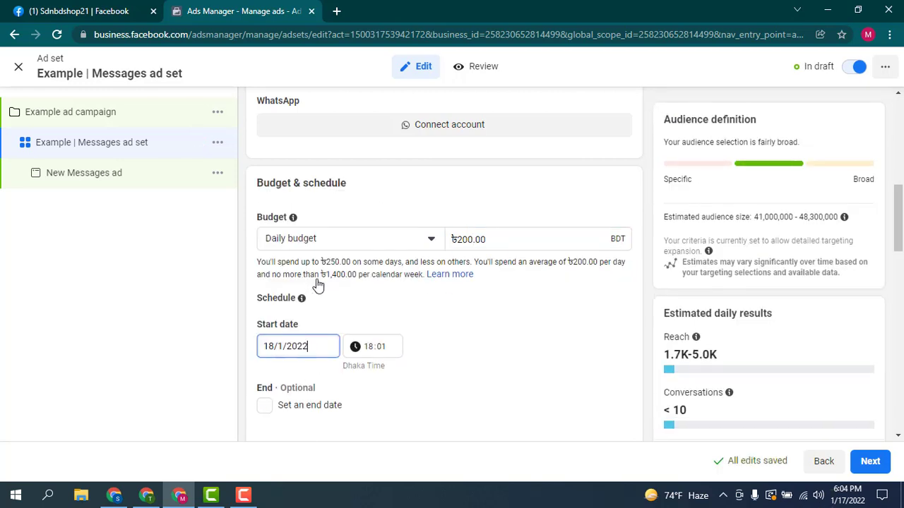
pyautogui.scroll(-1, 412, 369)
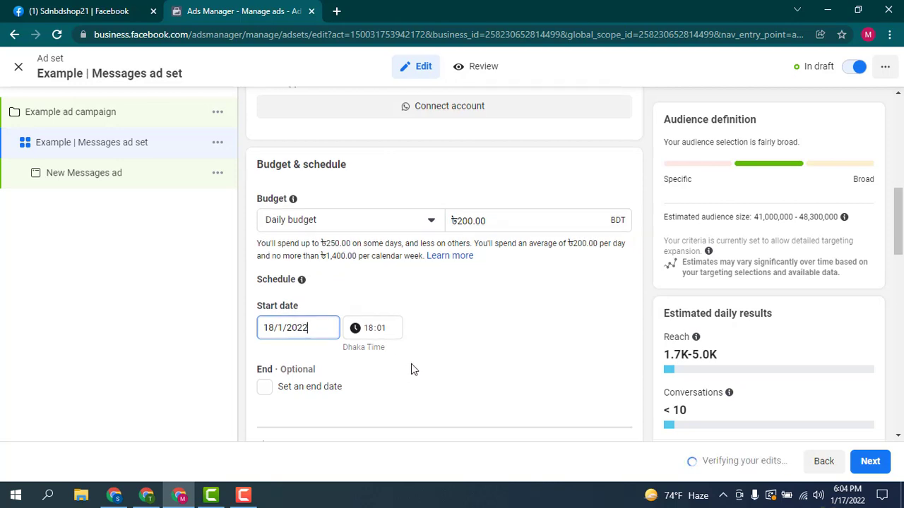
pyautogui.click(265, 341)
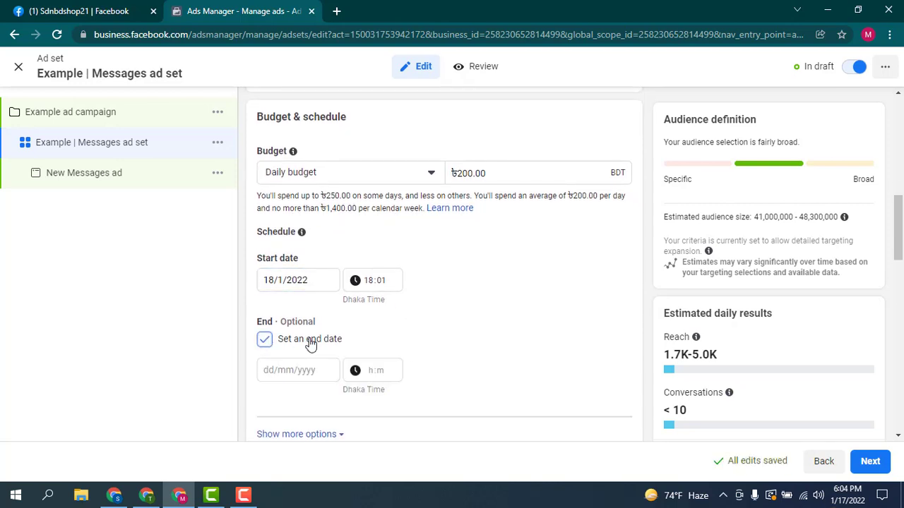
pyautogui.click(275, 370)
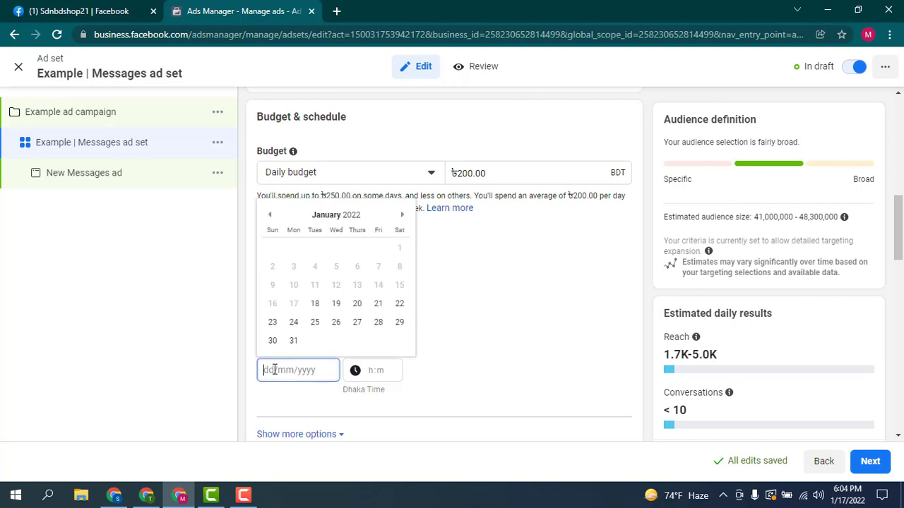
pyautogui.click(294, 322)
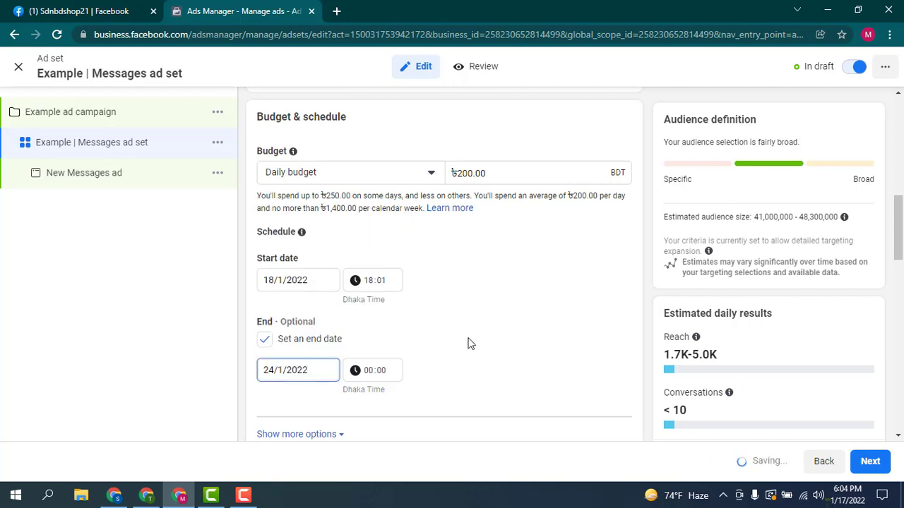
# Check the additional ad scheduling options and the list of saved audiences
pyautogui.scroll(-2, 468, 343)
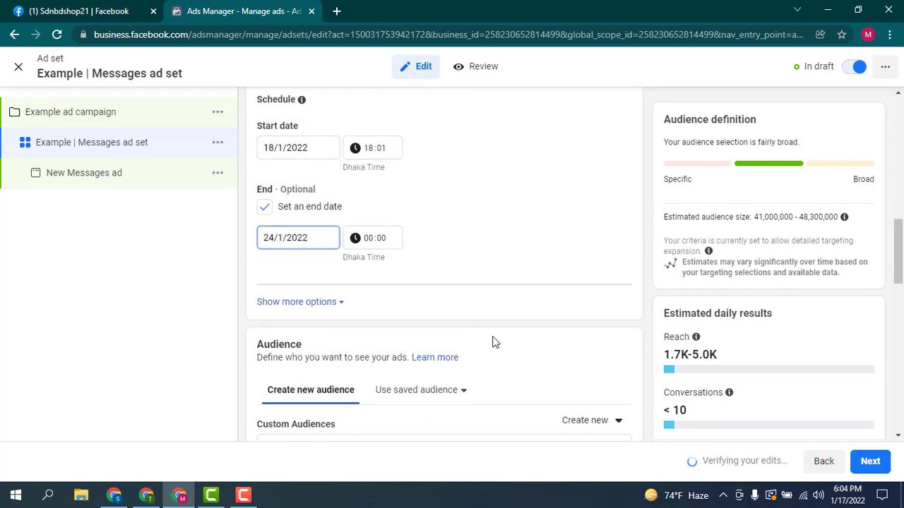
pyautogui.scroll(-2, 494, 343)
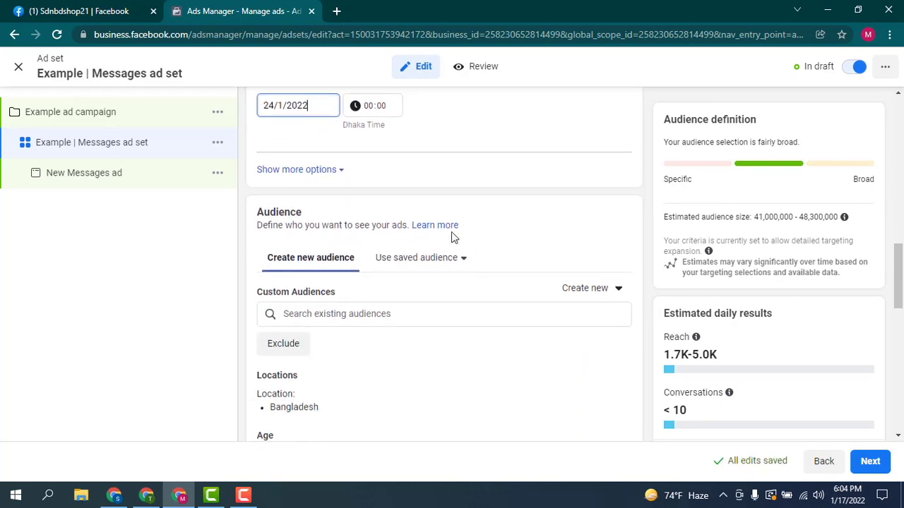
pyautogui.click(340, 173)
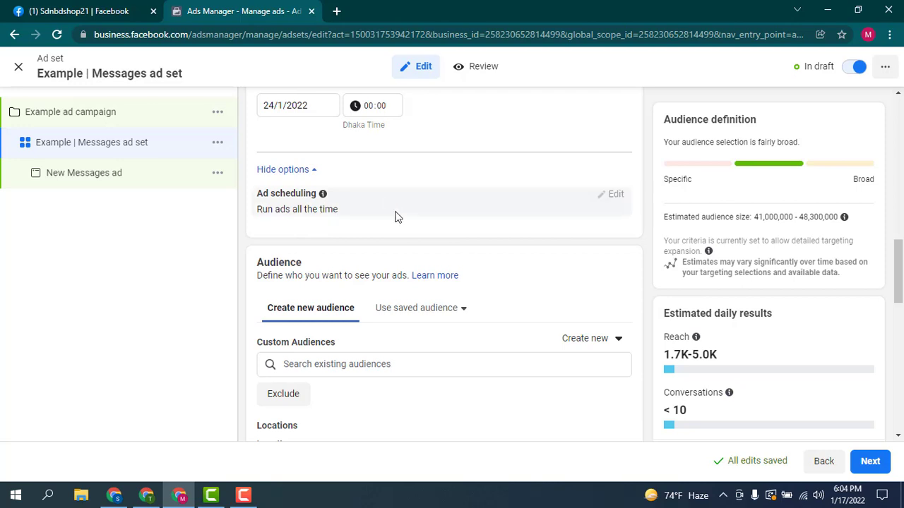
pyautogui.click(271, 170)
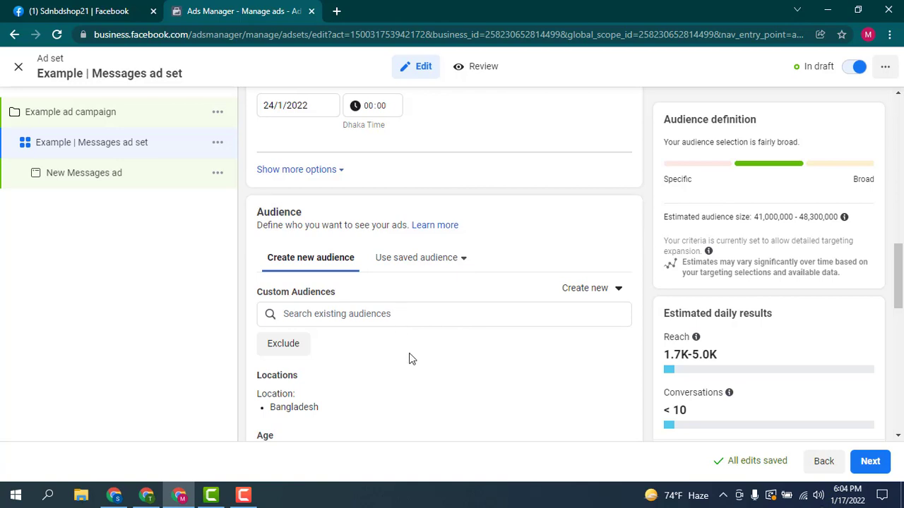
pyautogui.scroll(-1, 409, 358)
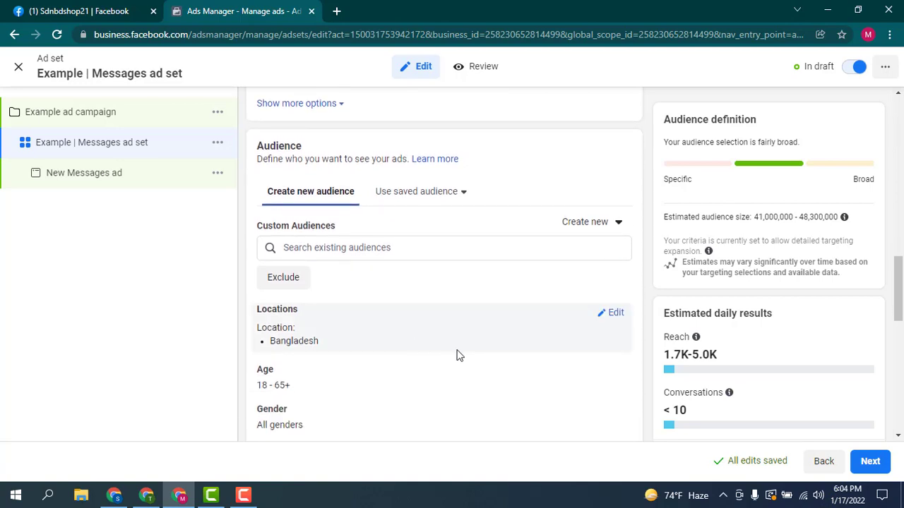
pyautogui.click(456, 195)
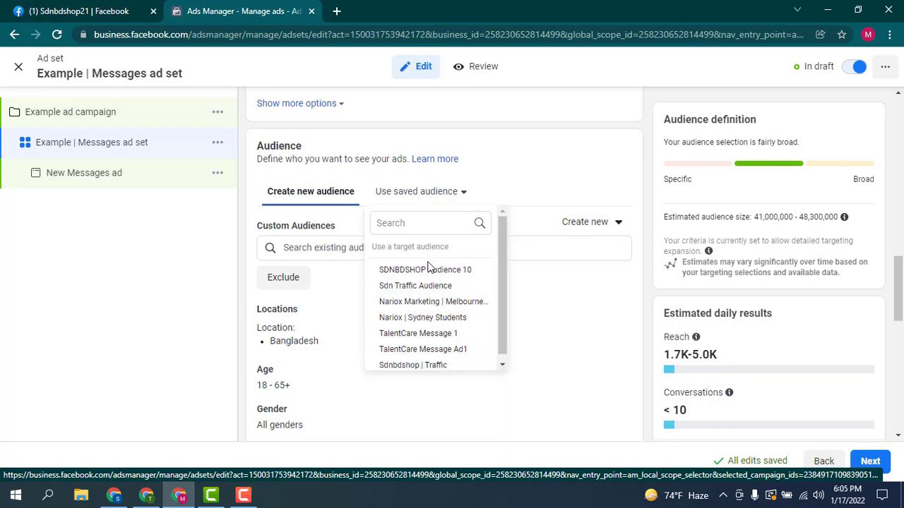
pyautogui.click(497, 187)
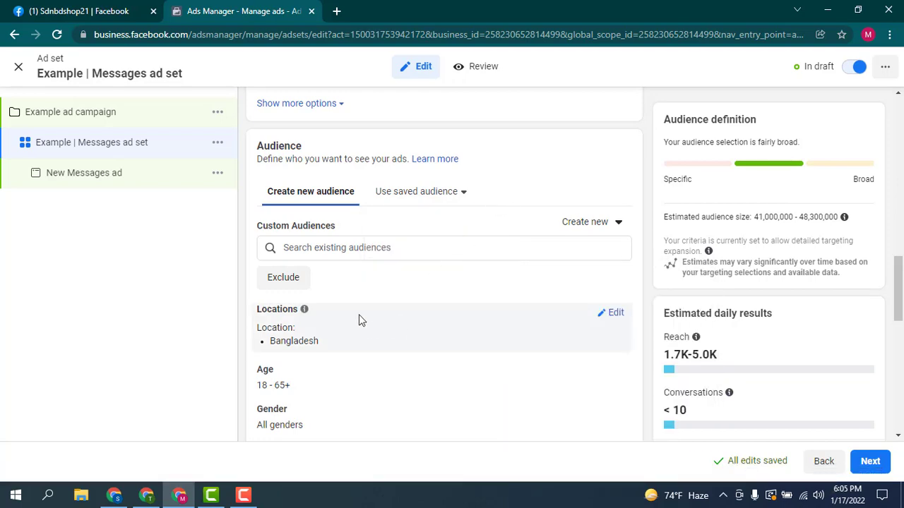
# Compare the audience's location targeting types and choose "People living in this location"
pyautogui.scroll(-1, 342, 313)
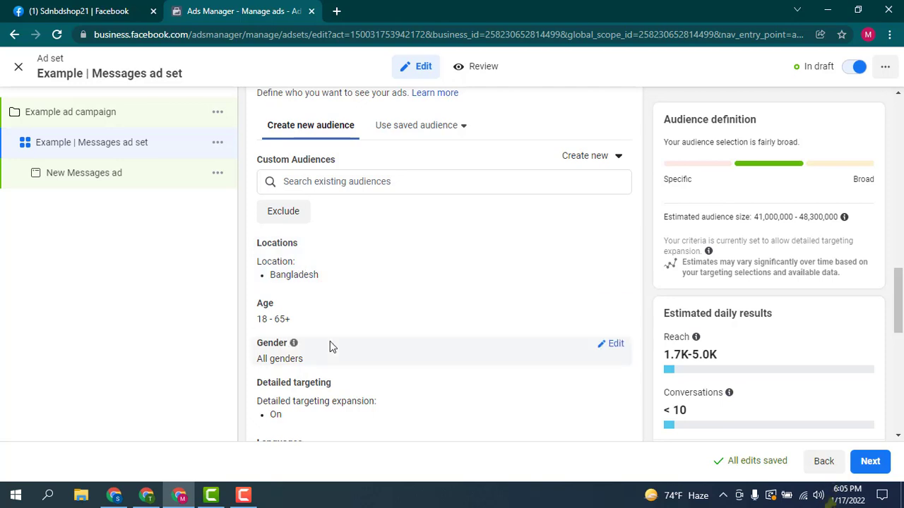
pyautogui.scroll(-1, 330, 341)
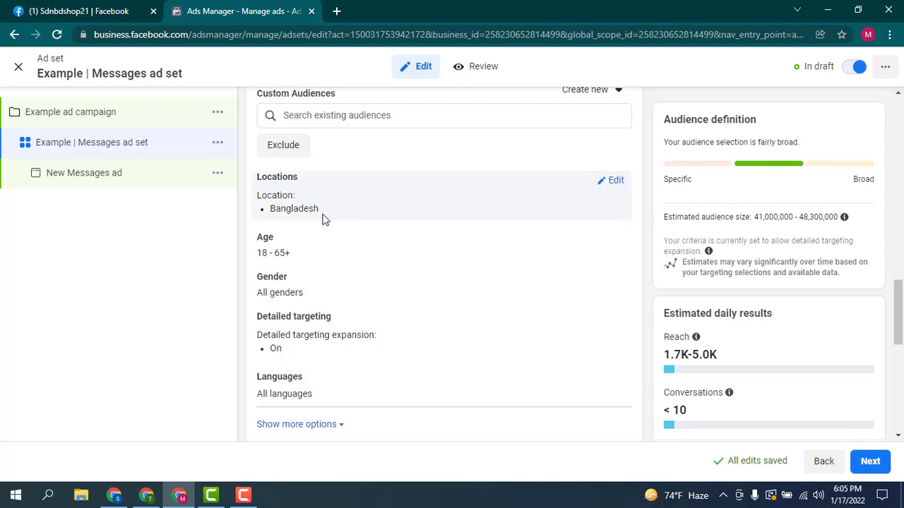
pyautogui.click(615, 182)
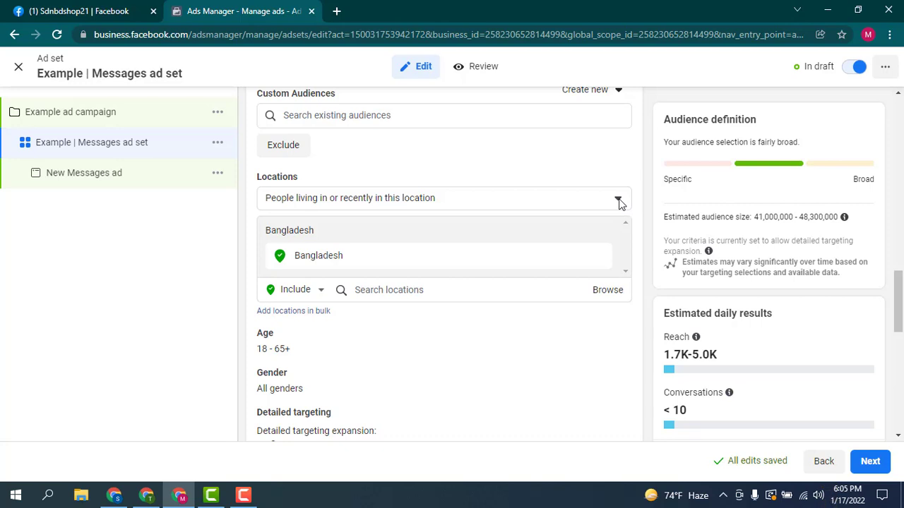
pyautogui.click(615, 202)
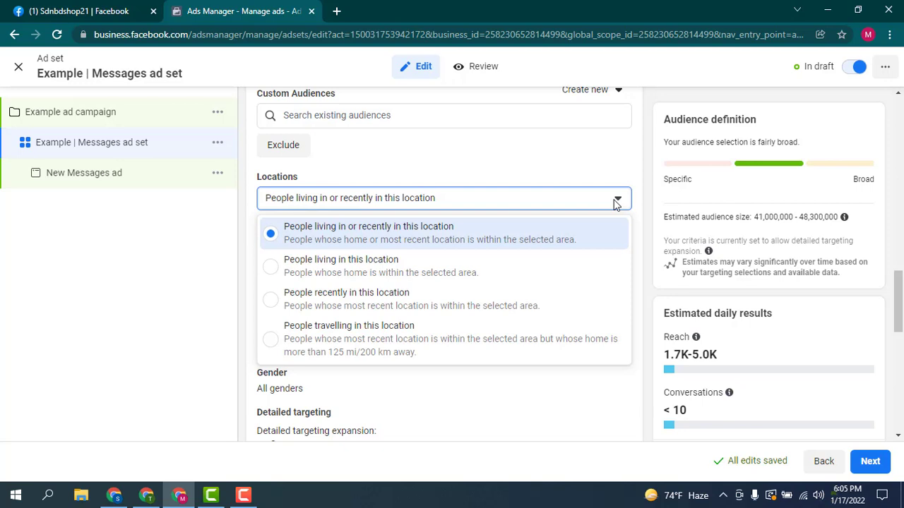
pyautogui.click(272, 267)
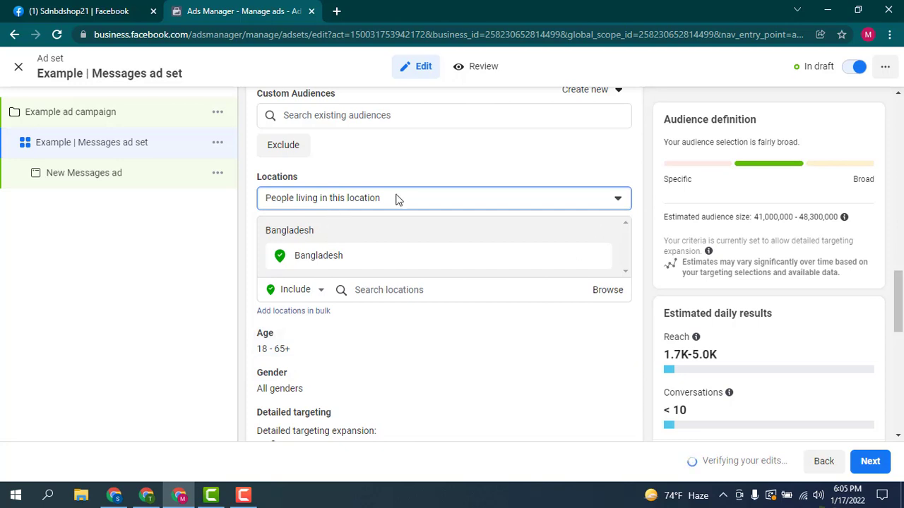
pyautogui.click(617, 203)
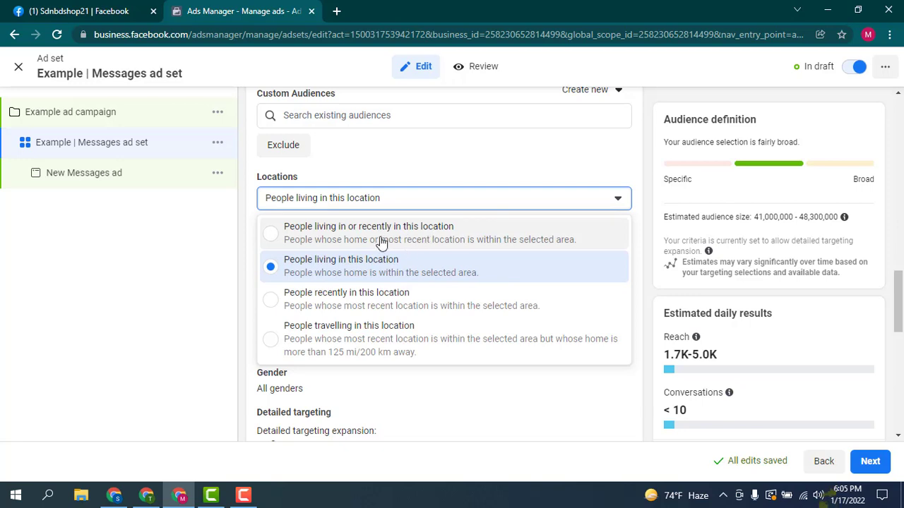
pyautogui.click(295, 240)
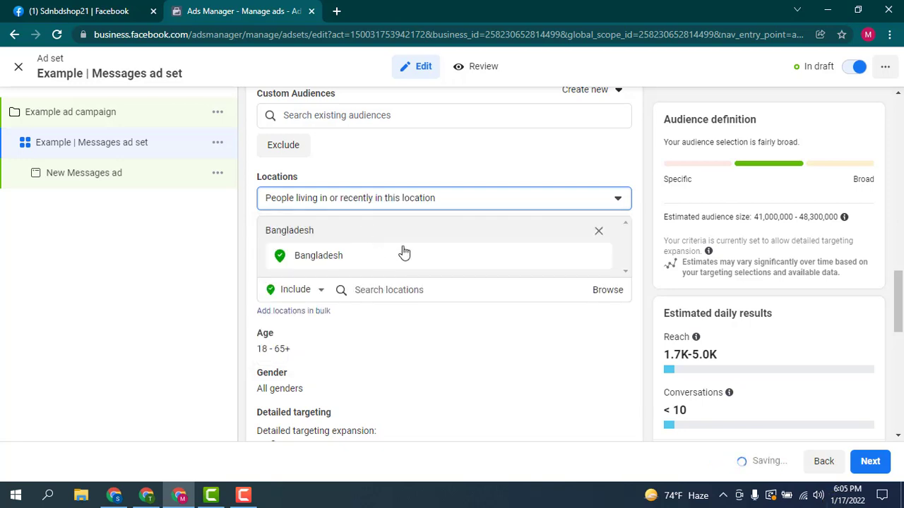
pyautogui.click(616, 204)
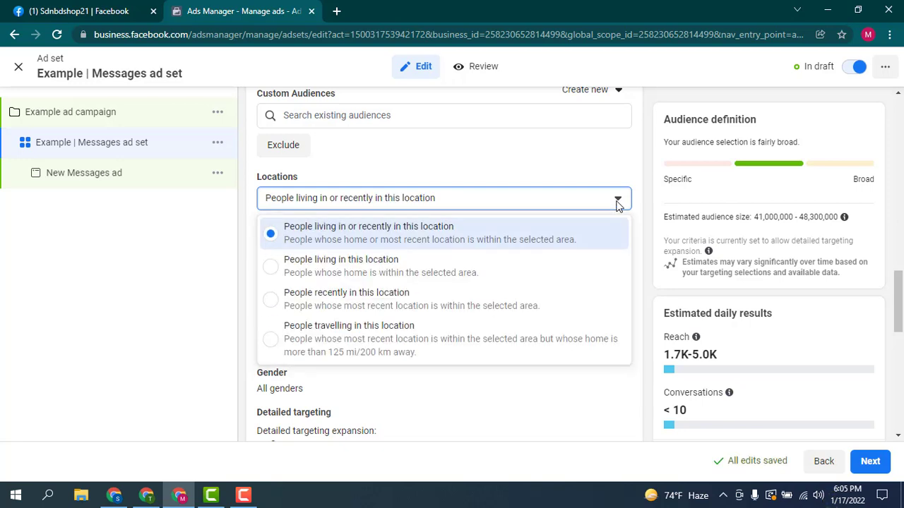
pyautogui.click(314, 283)
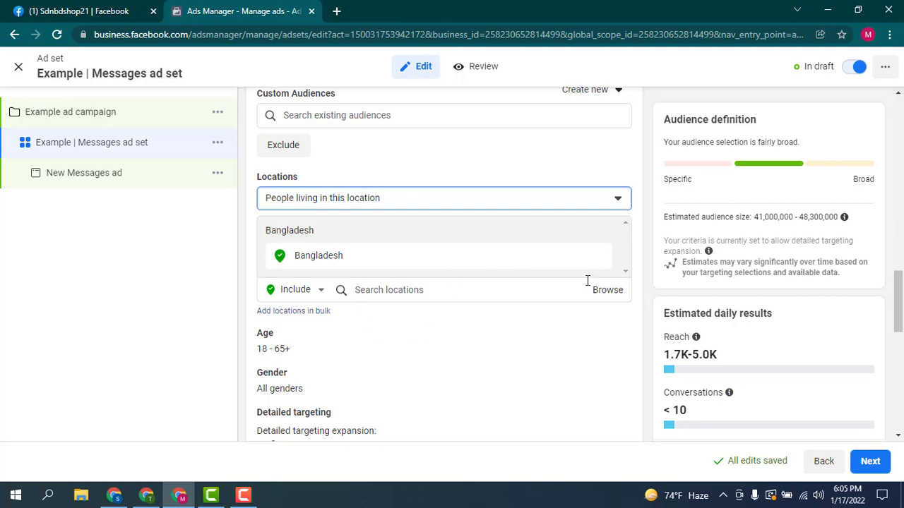
# Replace Bangladesh with United States as the audience's included location
pyautogui.moveTo(518, 255)
pyautogui.click(600, 258)
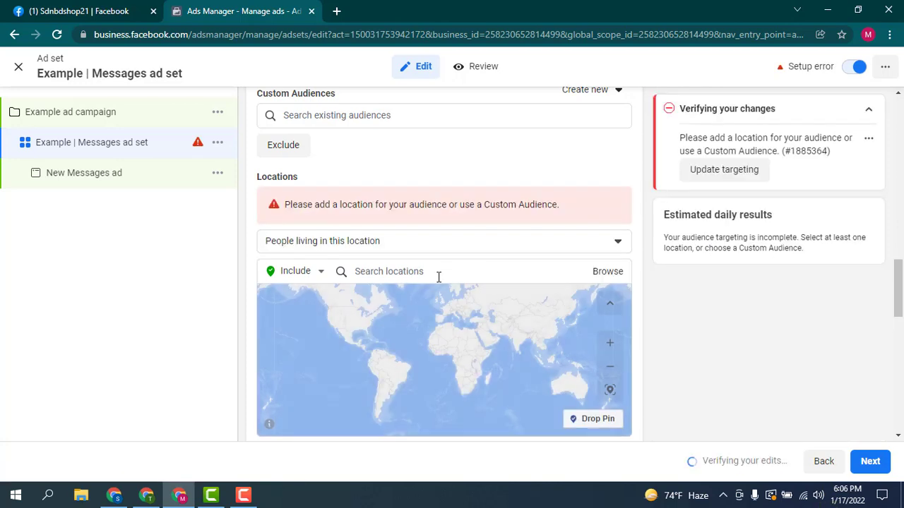
pyautogui.click(445, 273)
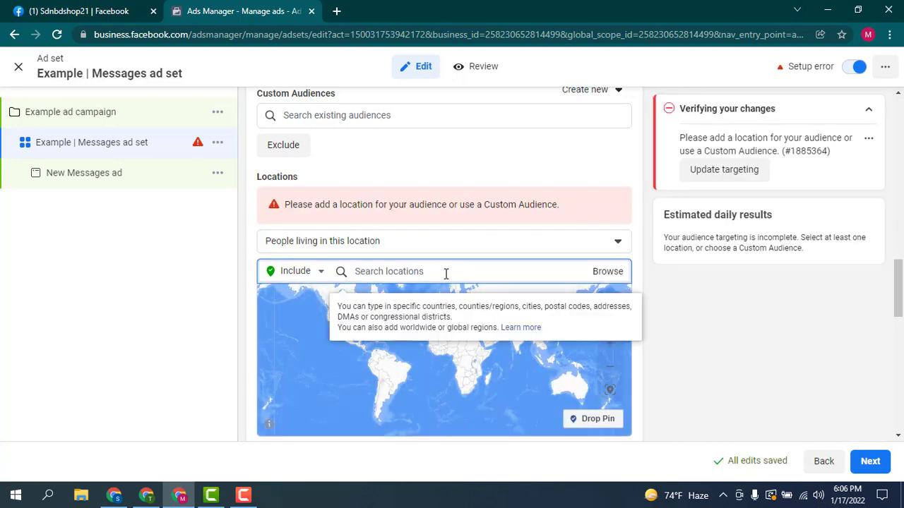
pyautogui.write('usa')
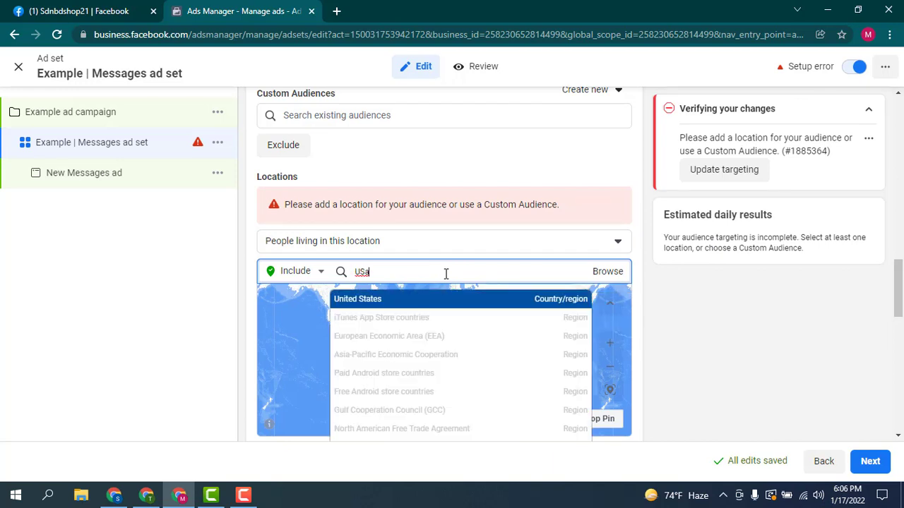
pyautogui.click(414, 303)
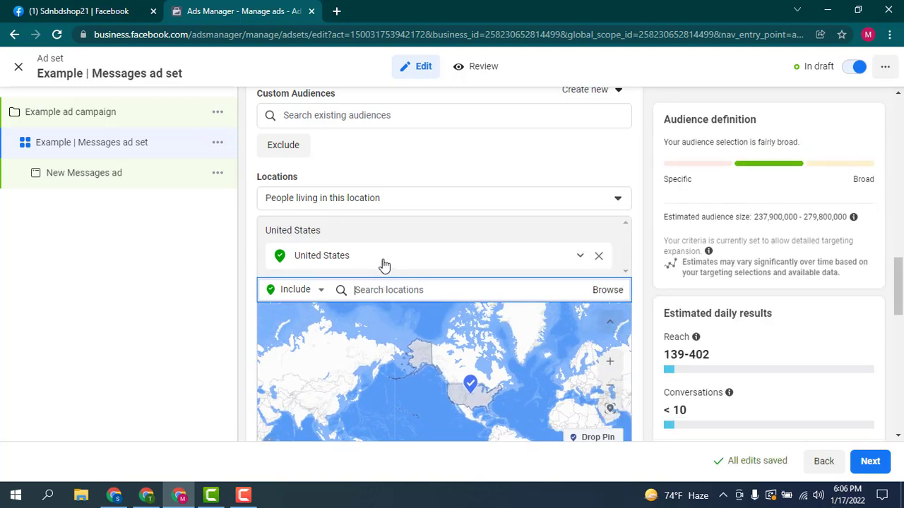
# Remove United States, search the locations for "Bangladesh", and include Bangladesh-UK Friendship Bridge instead
pyautogui.click(598, 257)
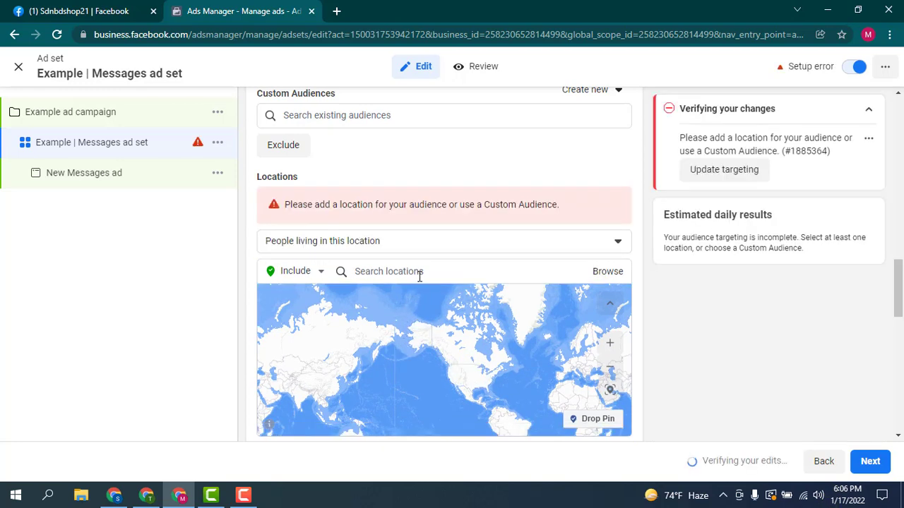
pyautogui.click(418, 272)
pyautogui.write('Bangladesh')
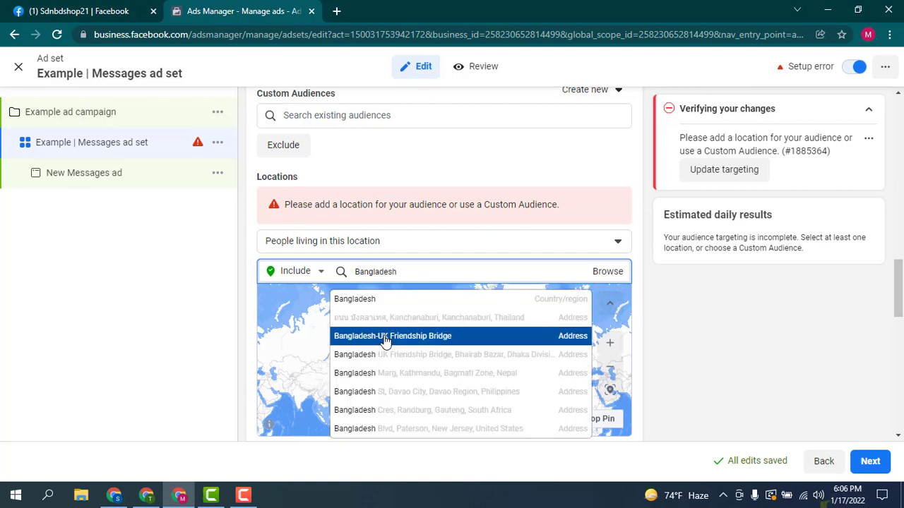
pyautogui.click(385, 338)
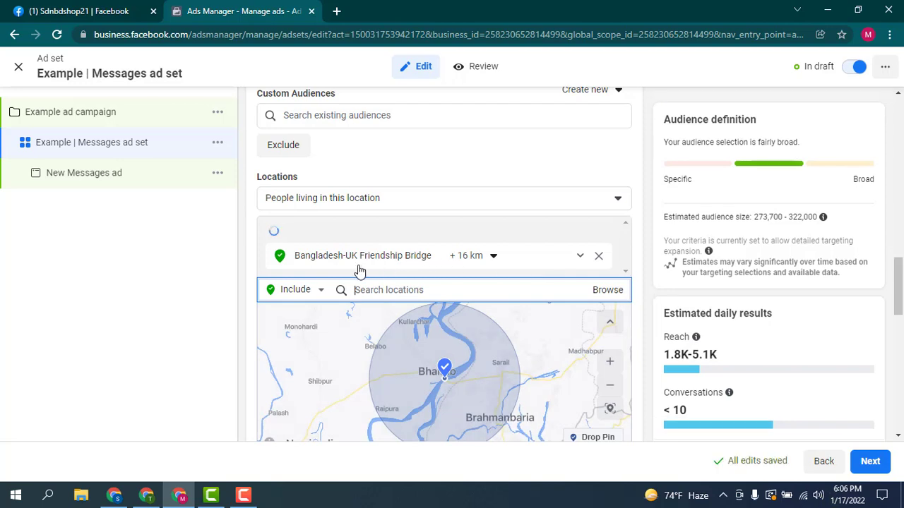
# Replace the Bangladesh-UK Friendship Bridge location with the country Bangladesh
pyautogui.click(599, 258)
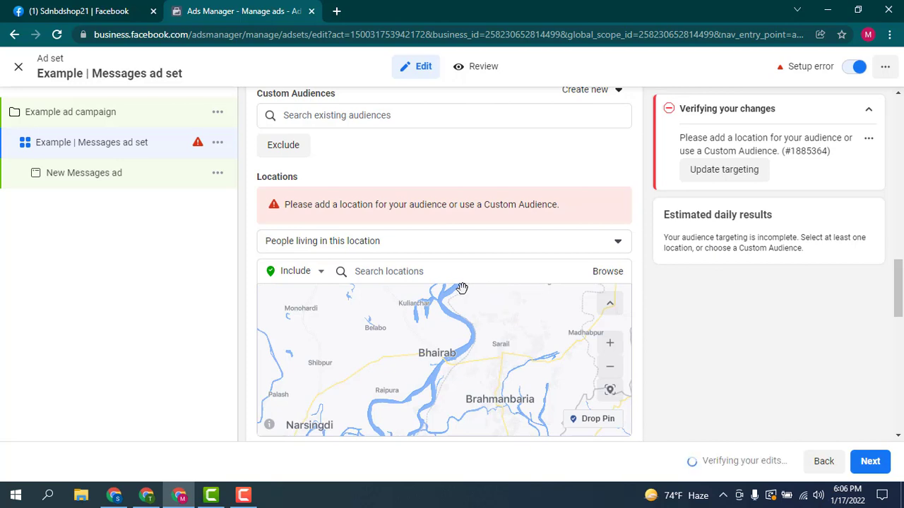
pyautogui.click(462, 271)
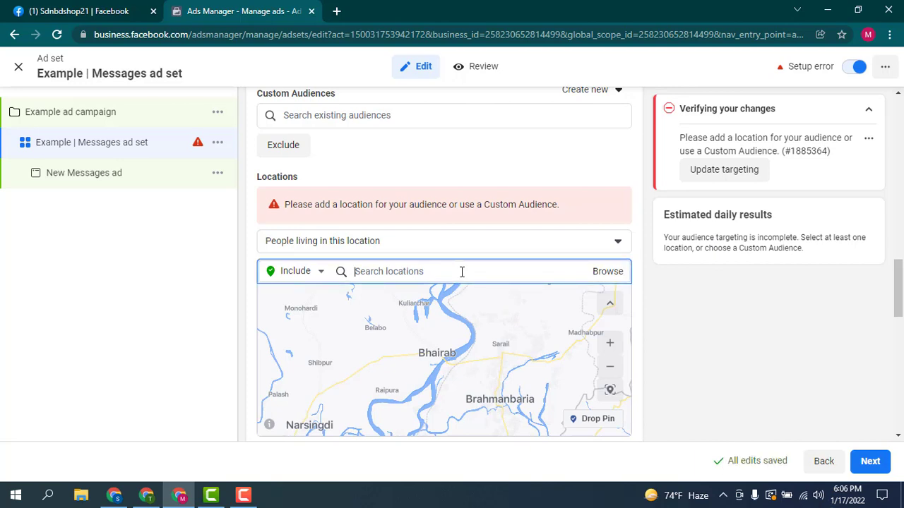
pyautogui.write('Bar')
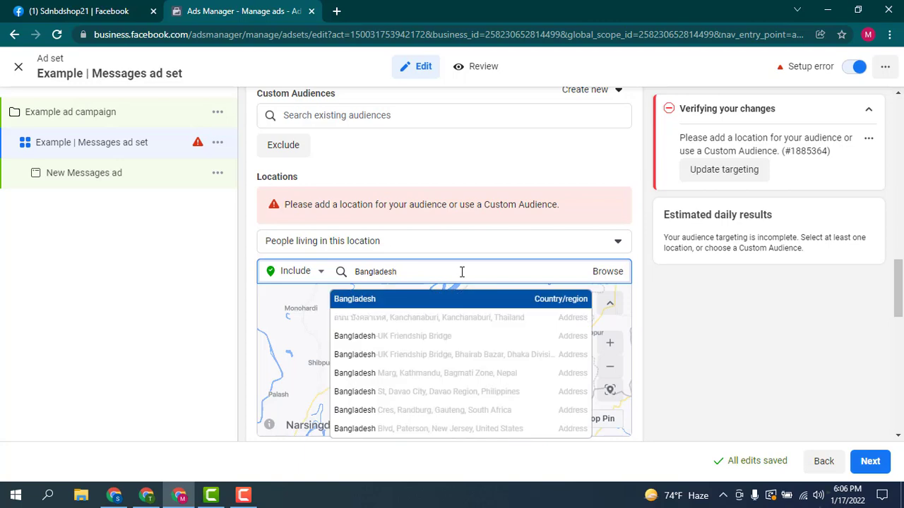
pyautogui.click(417, 302)
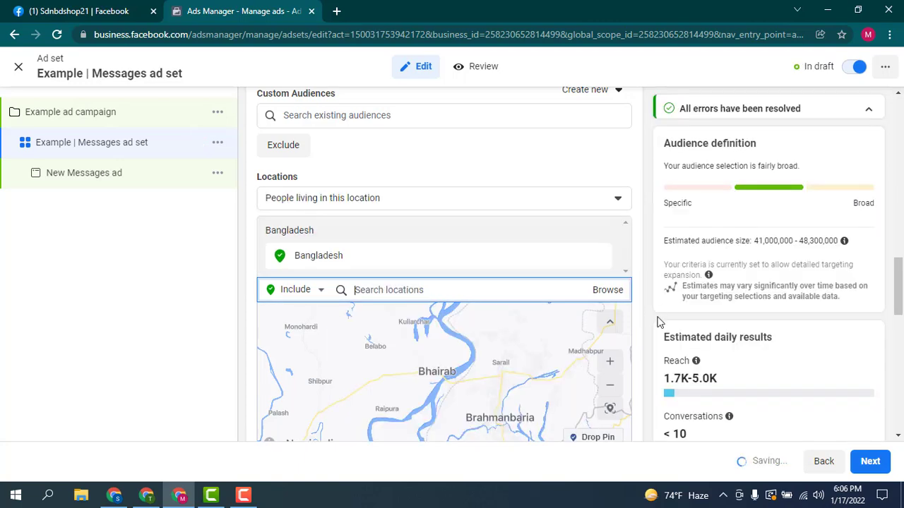
# Set the audience's age range to 20–50 and its gender to Women
pyautogui.scroll(-5, 639, 326)
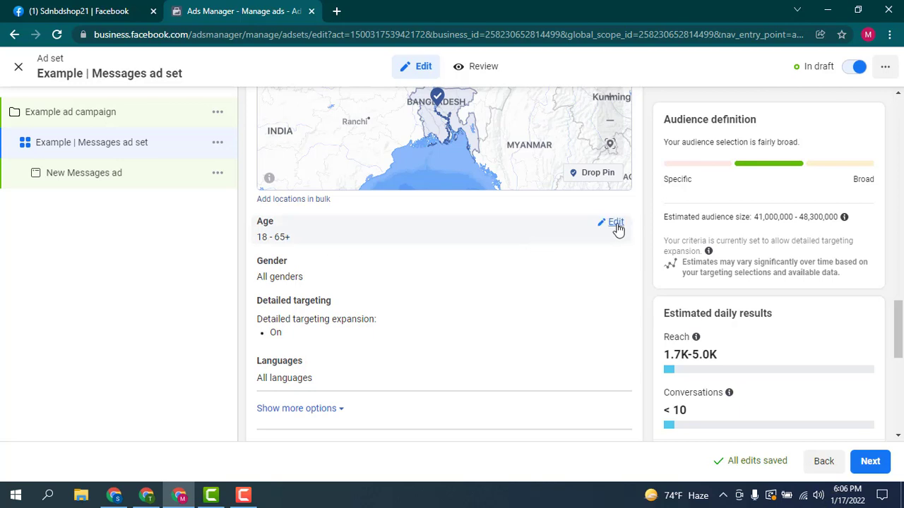
pyautogui.click(617, 224)
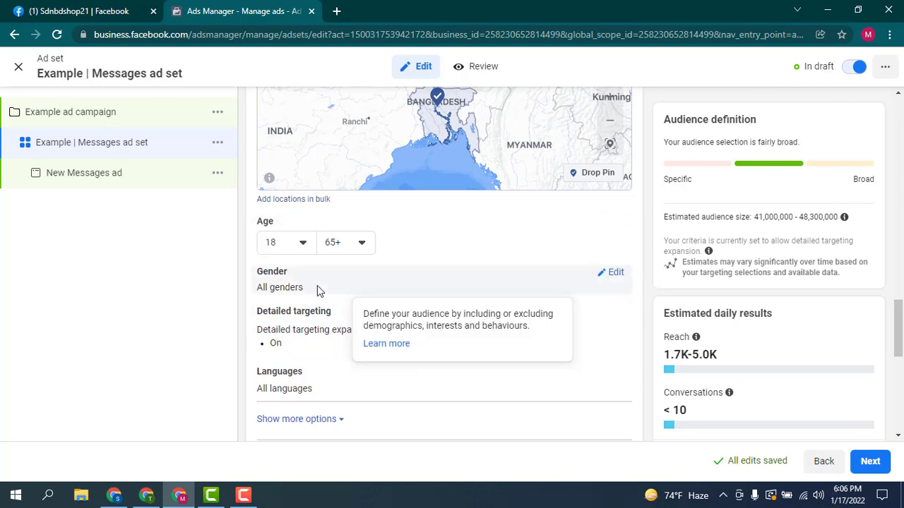
pyautogui.click(302, 244)
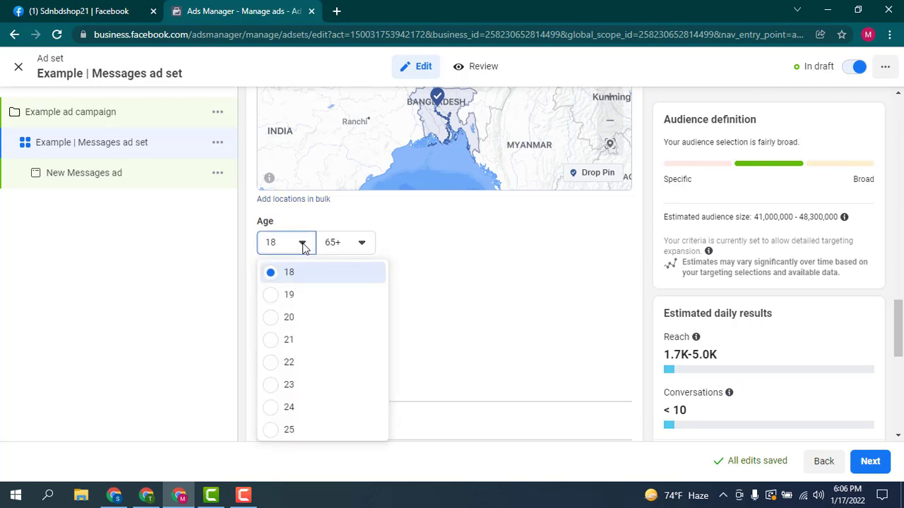
pyautogui.click(268, 319)
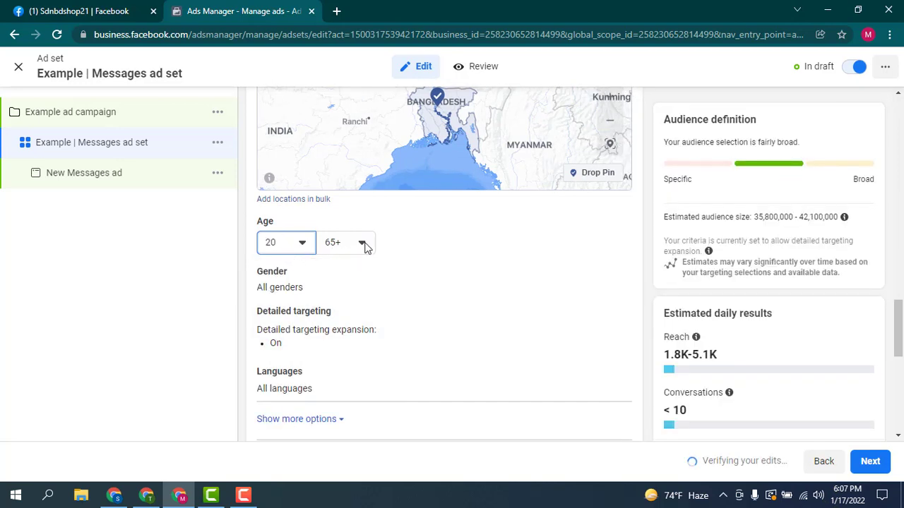
pyautogui.click(364, 244)
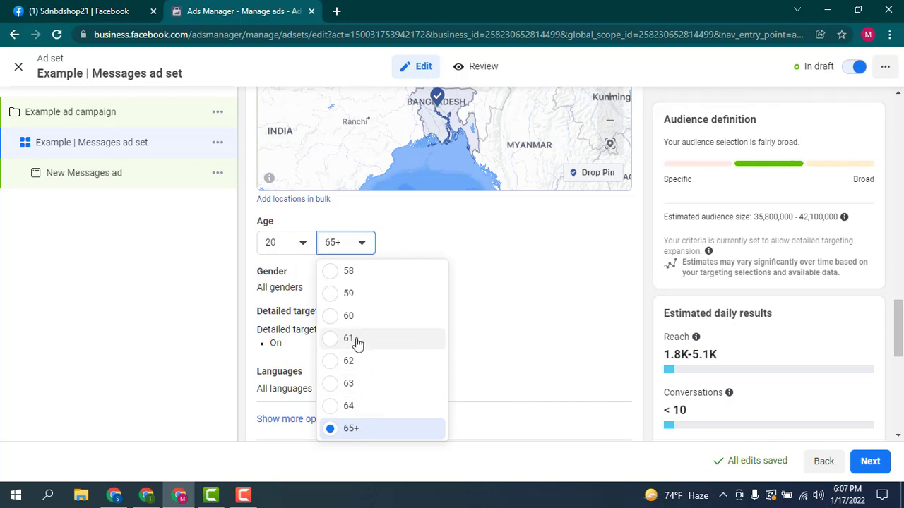
pyautogui.scroll(1, 362, 317)
pyautogui.scroll(2, 363, 317)
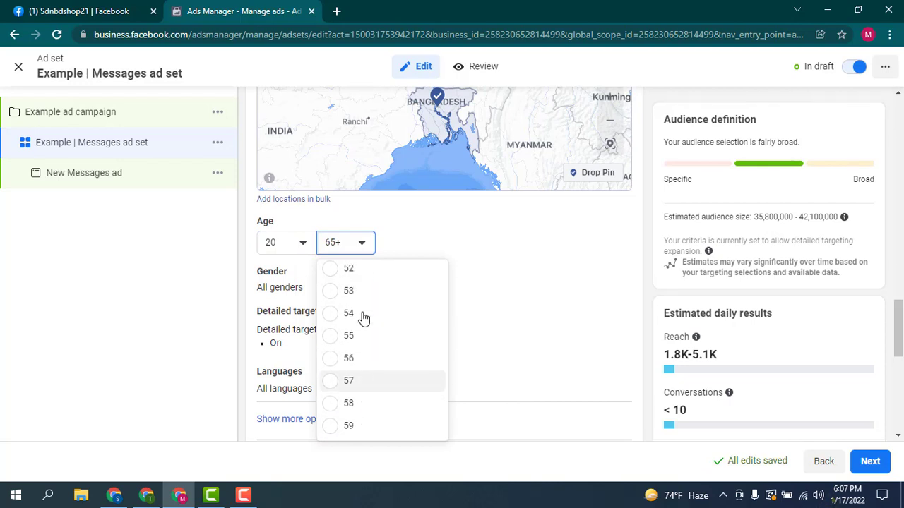
pyautogui.click(338, 300)
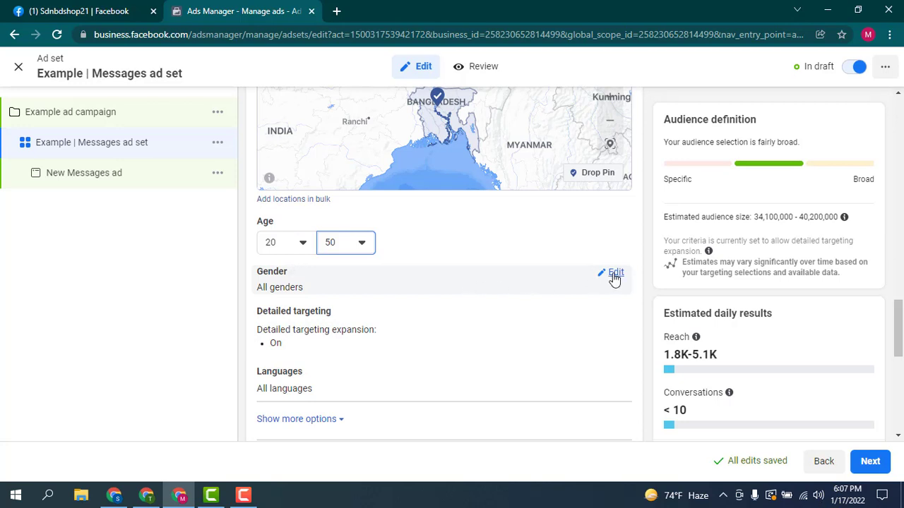
pyautogui.click(614, 274)
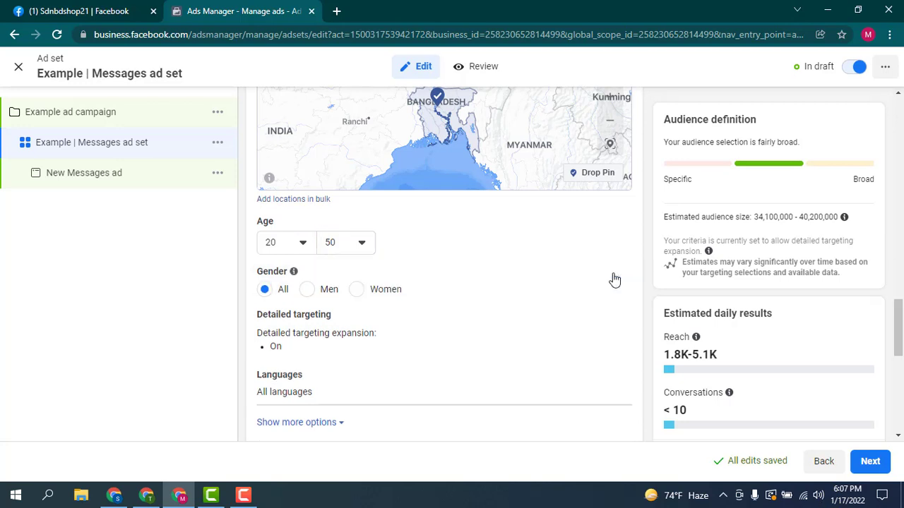
pyautogui.click(358, 291)
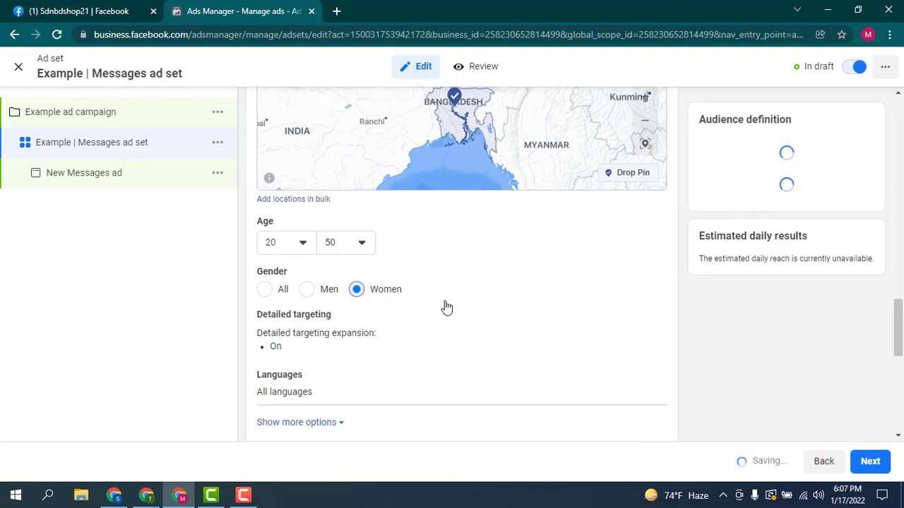
# Open the audience's detailed targeting for editing and search it for "Online shopping"
pyautogui.scroll(-1, 445, 306)
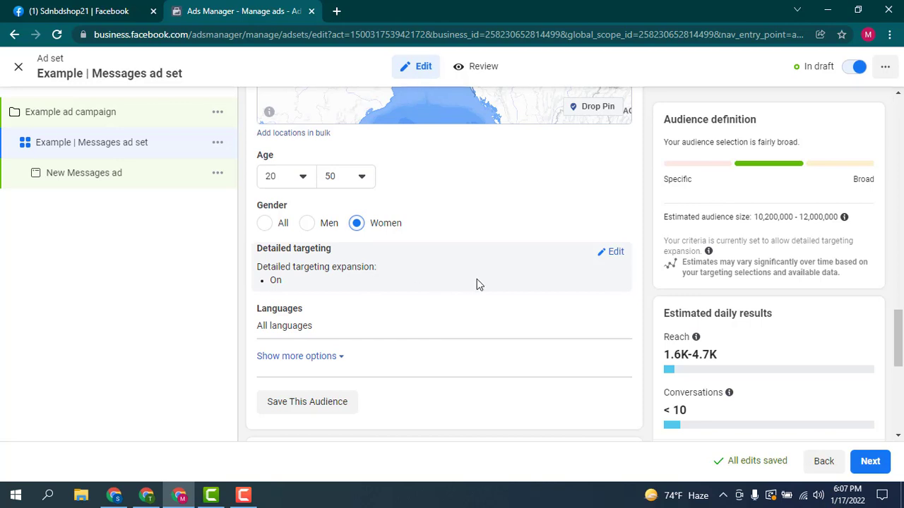
pyautogui.click(615, 254)
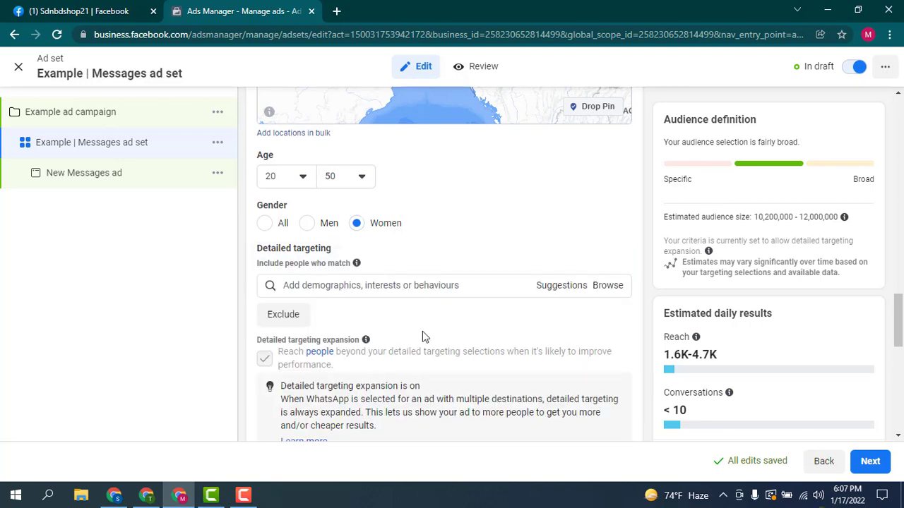
pyautogui.scroll(-1, 422, 334)
pyautogui.click(324, 221)
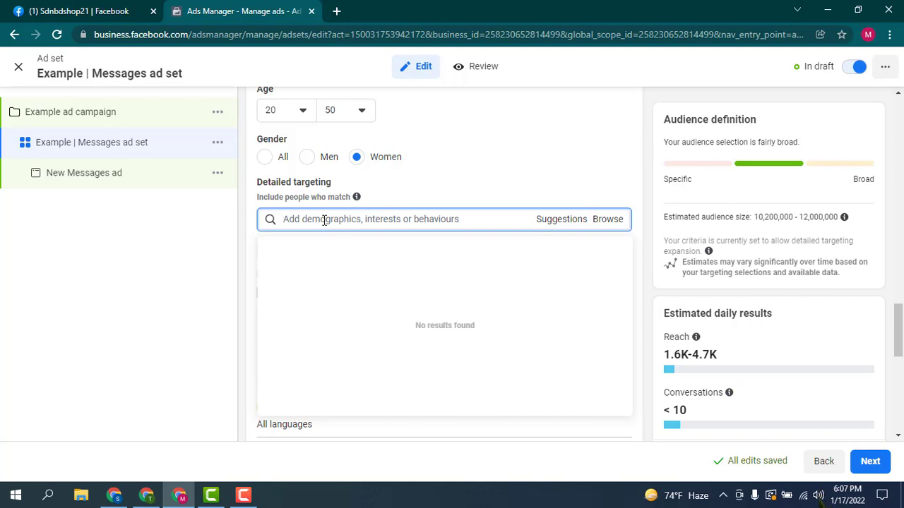
pyautogui.write('Online shopping')
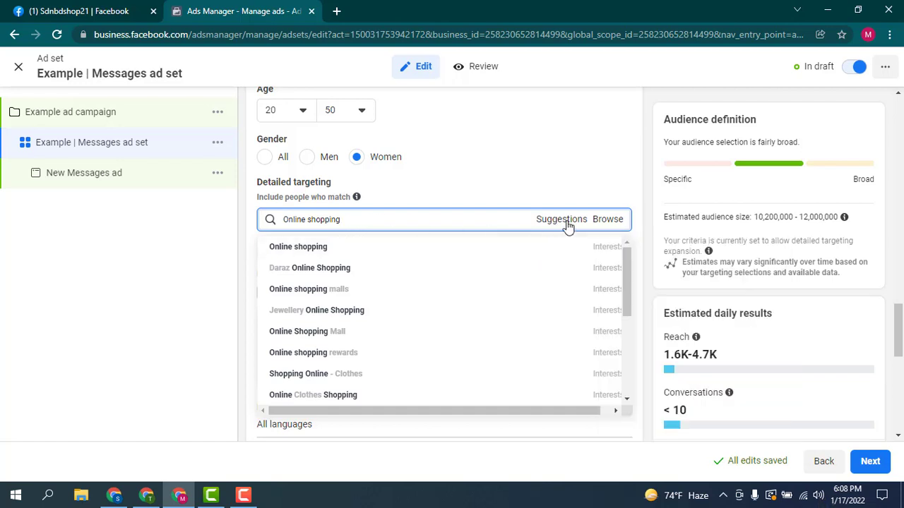
# Browse the detailed targeting categories under Interests, Demographics and Behaviours
pyautogui.click(608, 221)
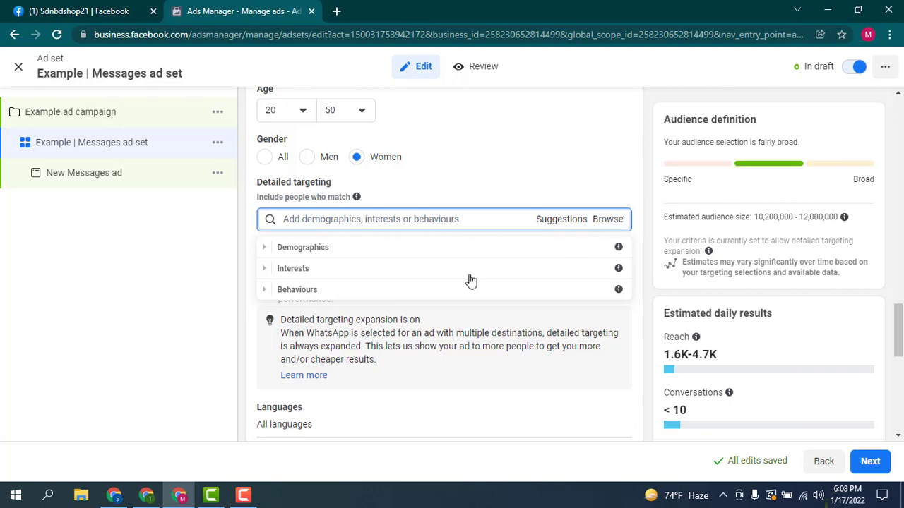
pyautogui.click(277, 270)
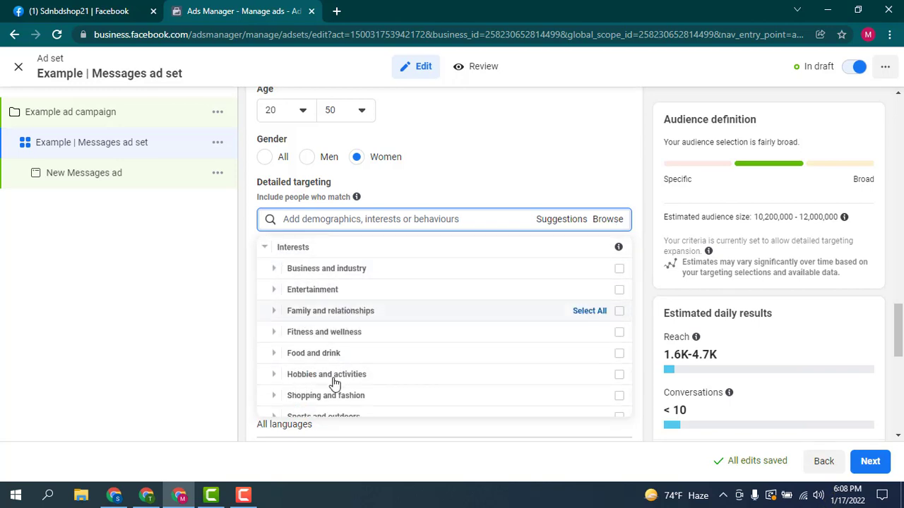
pyautogui.scroll(1, 351, 350)
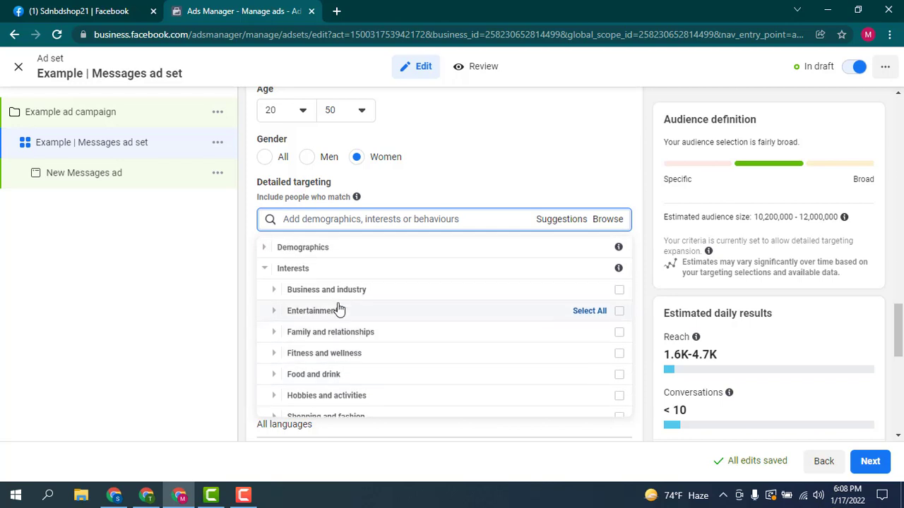
pyautogui.click(278, 251)
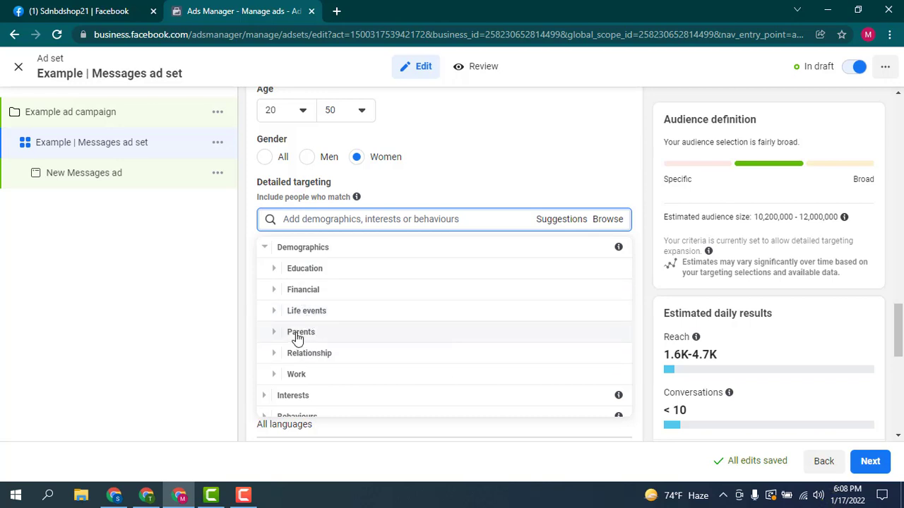
pyautogui.scroll(-1, 405, 347)
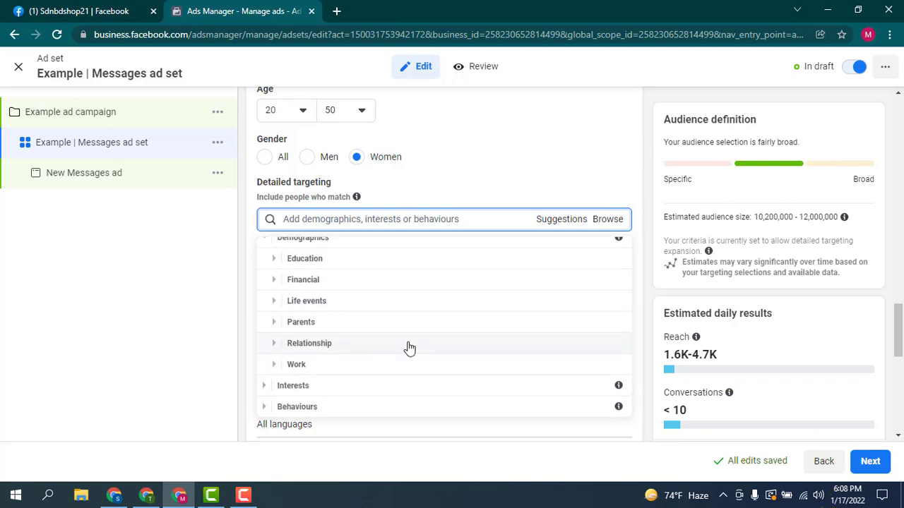
pyautogui.scroll(1, 397, 355)
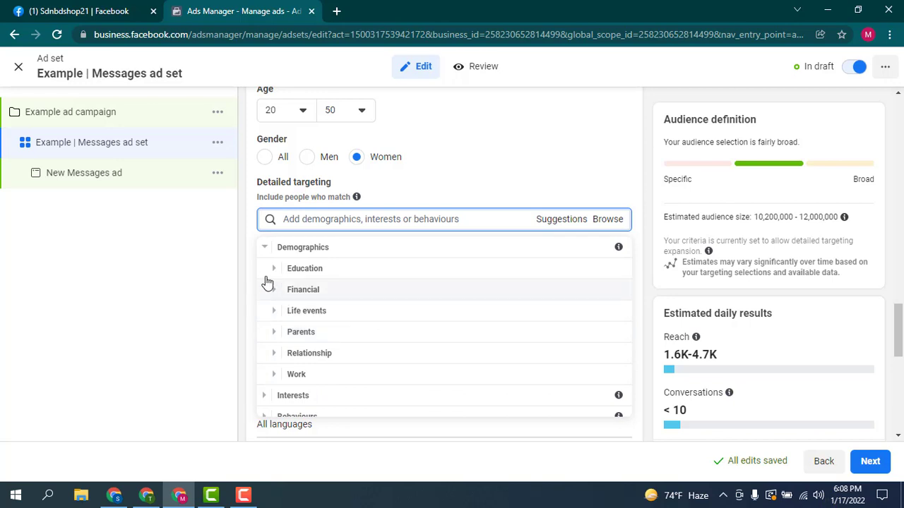
pyautogui.click(264, 249)
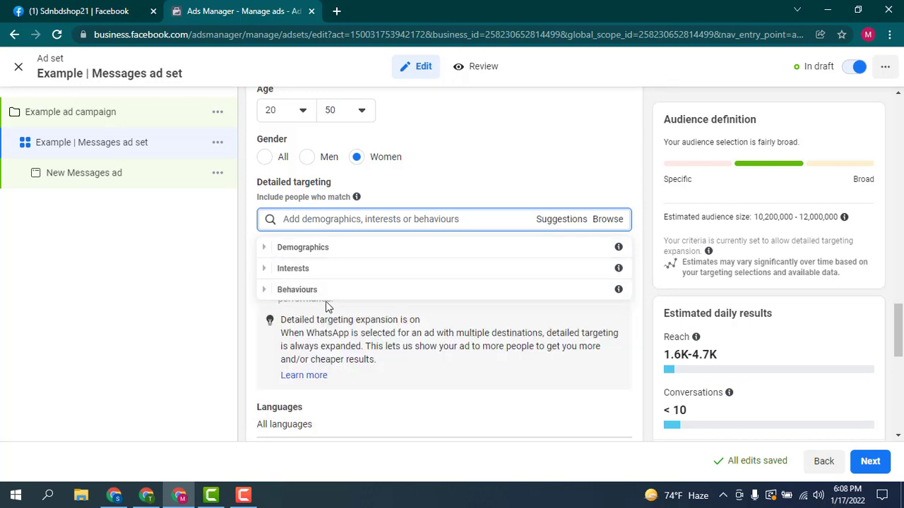
pyautogui.click(264, 290)
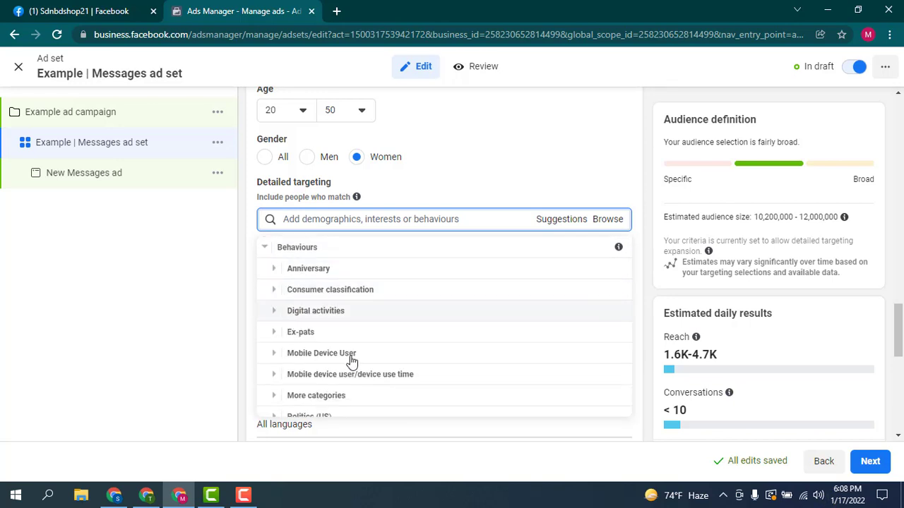
pyautogui.scroll(1, 353, 363)
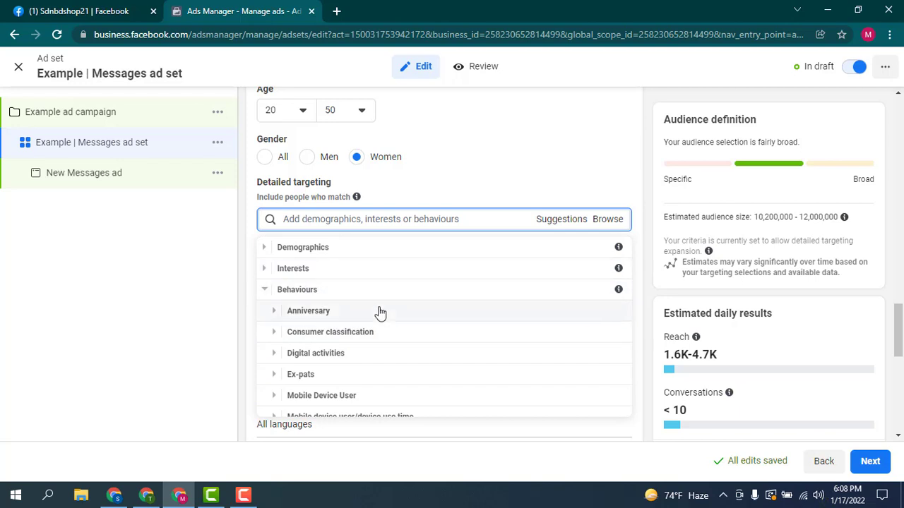
pyautogui.scroll(-2, 379, 325)
pyautogui.scroll(2, 381, 350)
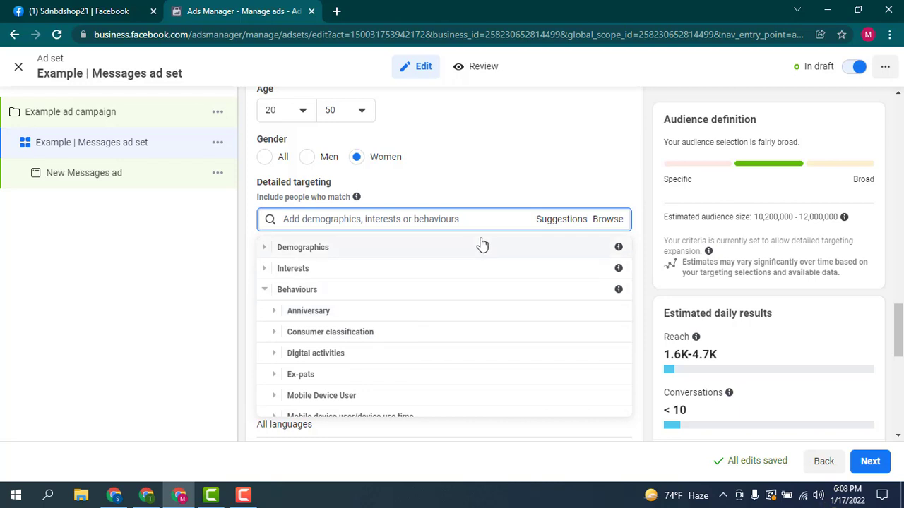
pyautogui.scroll(-1, 456, 286)
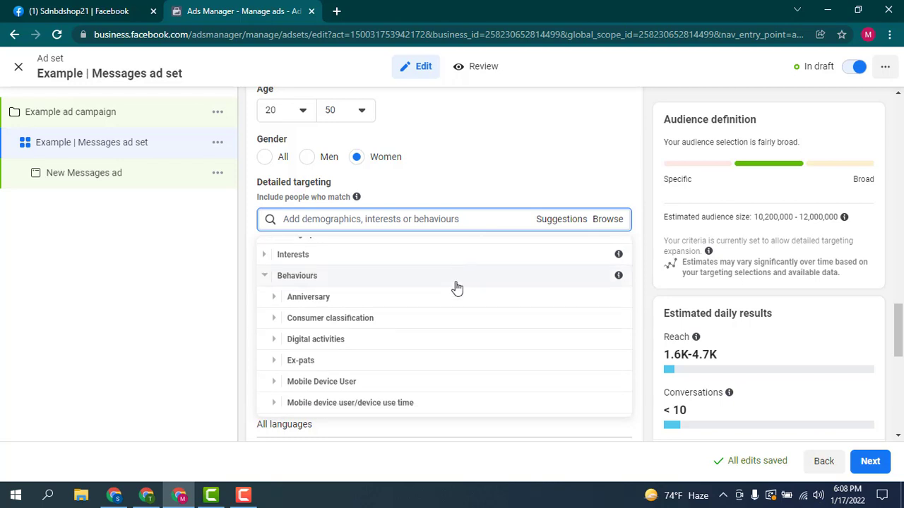
# Review the ad set's placements and its optimisation and delivery settings, and continue to the ad's setup
pyautogui.scroll(-5, 456, 286)
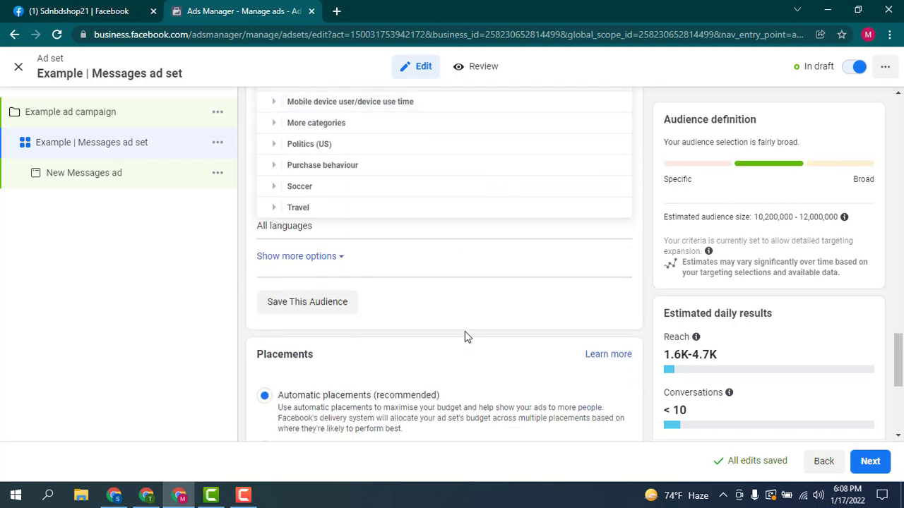
pyautogui.scroll(-4, 343, 263)
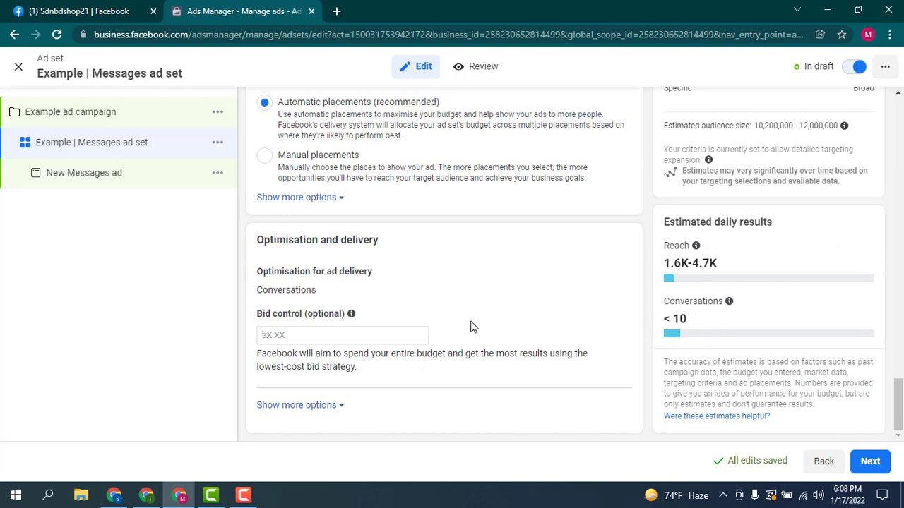
pyautogui.scroll(1, 472, 327)
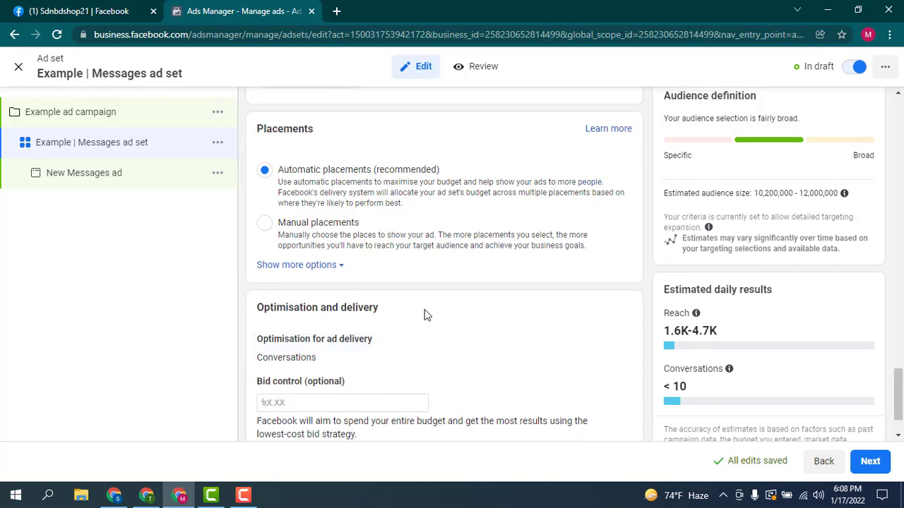
pyautogui.scroll(1, 445, 352)
pyautogui.scroll(-2, 446, 352)
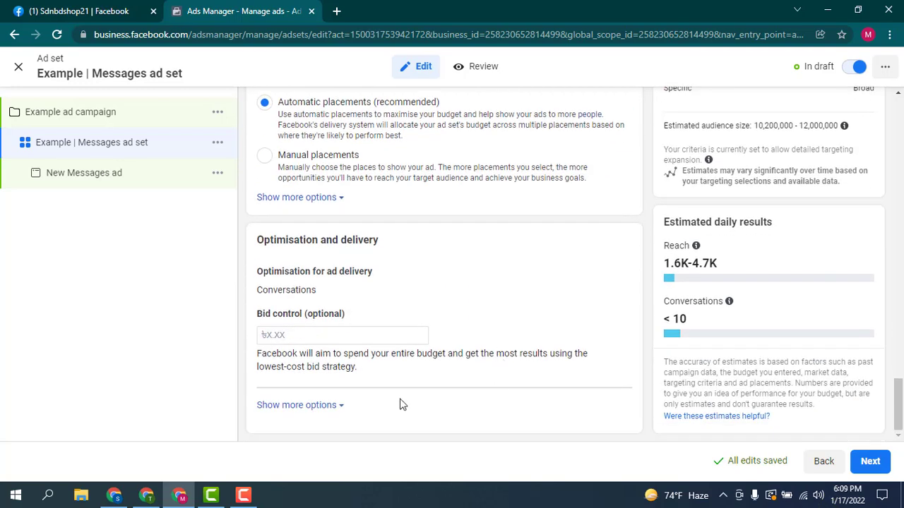
pyautogui.click(870, 462)
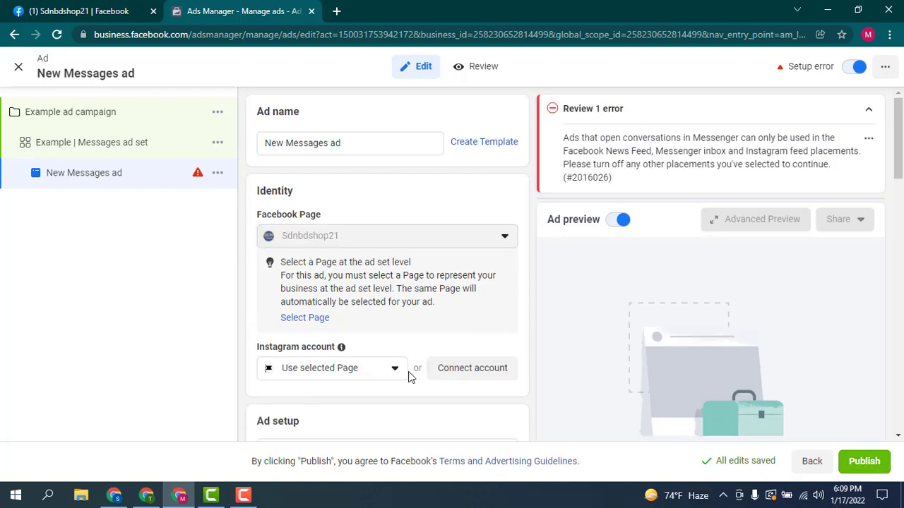
# Rename the ad as "Example | Messages ad"
pyautogui.click(279, 146)
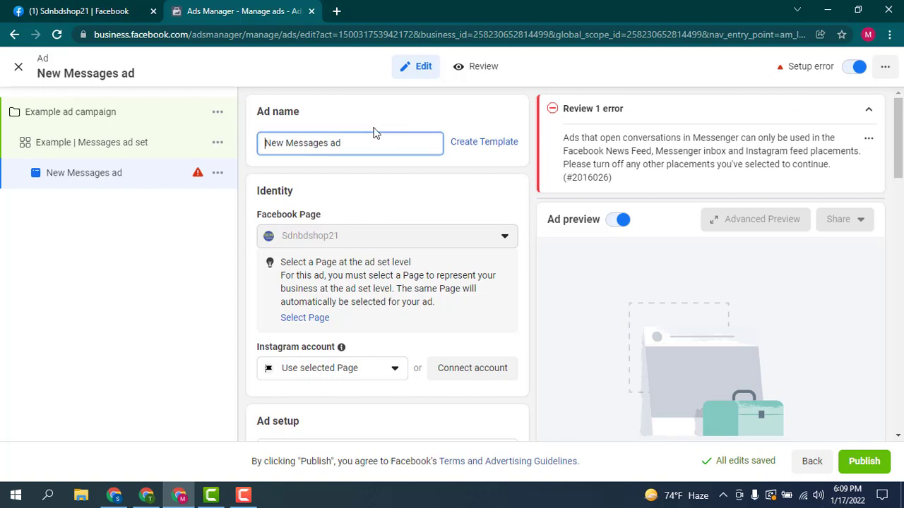
pyautogui.press('Delete')
pyautogui.press('Delete')
pyautogui.press('Delete')
pyautogui.press('Delete')
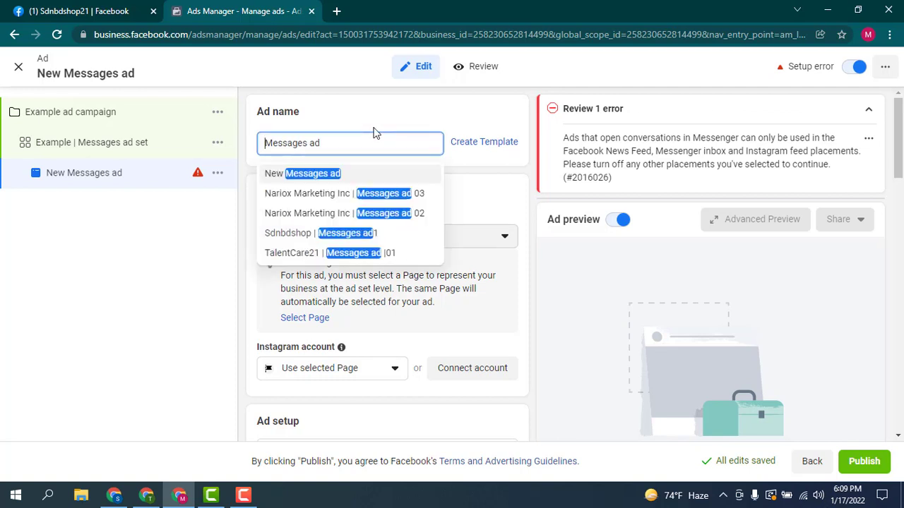
pyautogui.write('E')
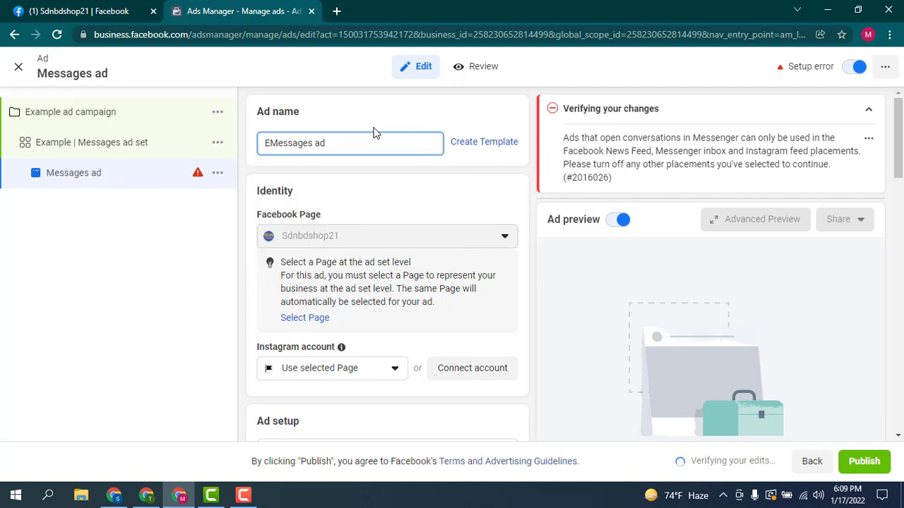
pyautogui.write('xample')
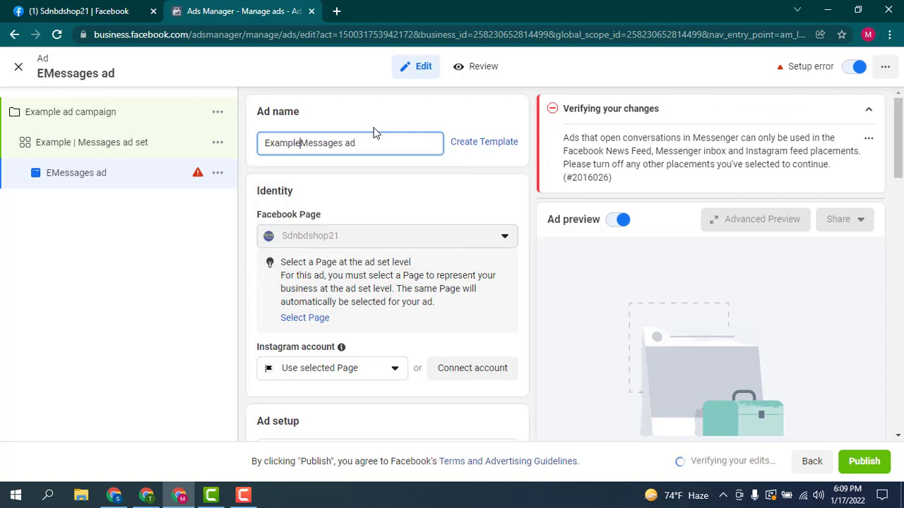
pyautogui.write(' |')
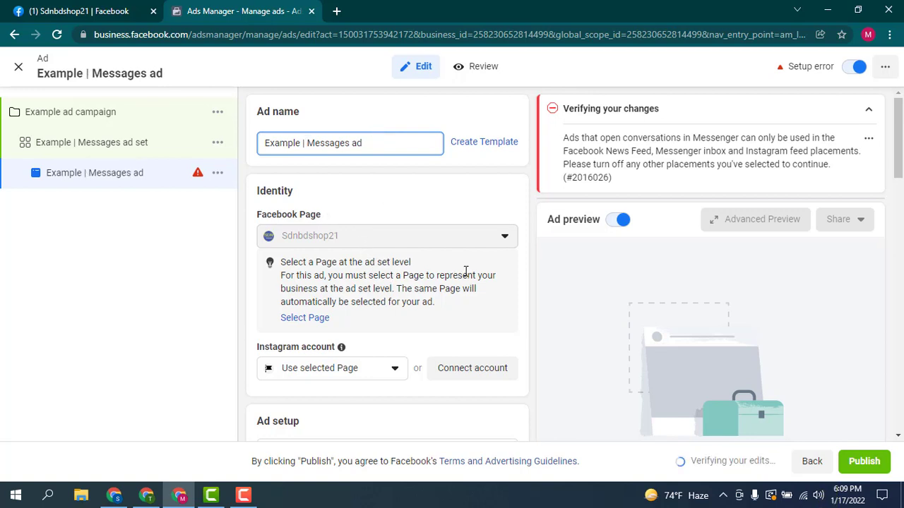
pyautogui.click(505, 240)
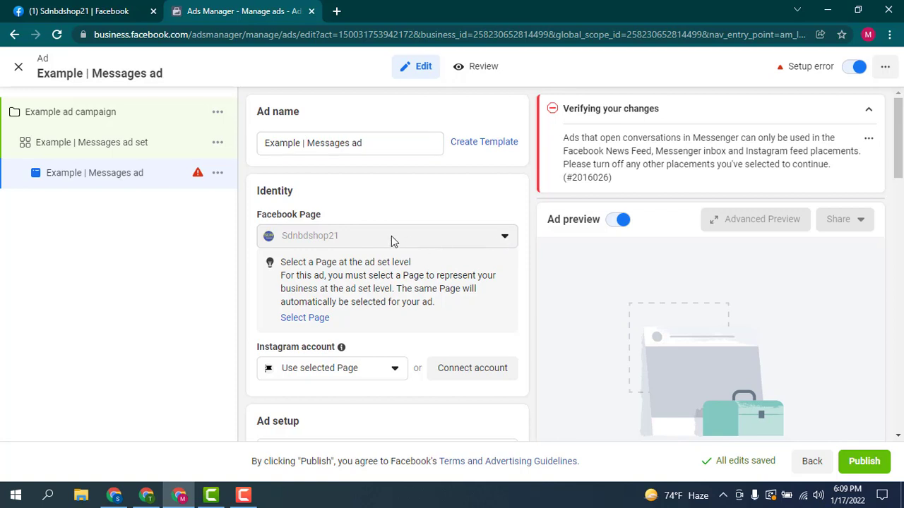
# Review the ad's Page and Instagram account identity settings and the available ad setup options
pyautogui.scroll(-2, 369, 266)
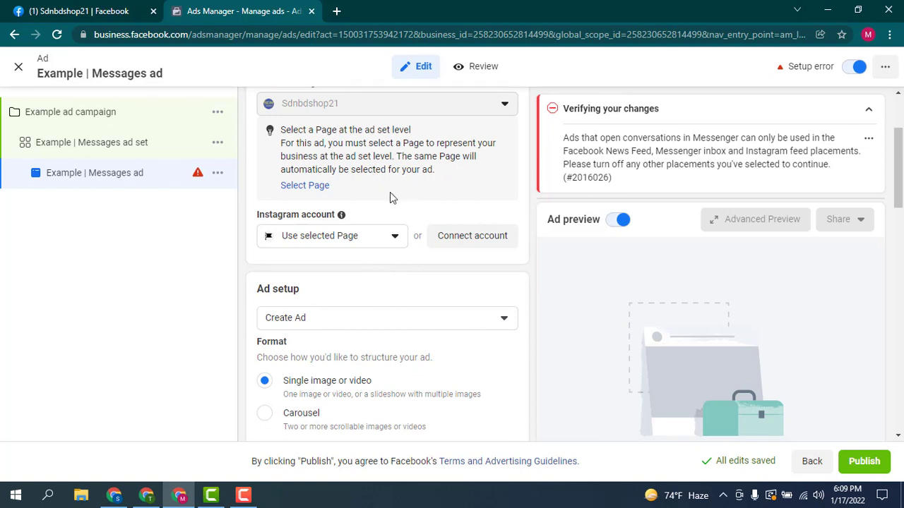
pyautogui.scroll(-1, 394, 260)
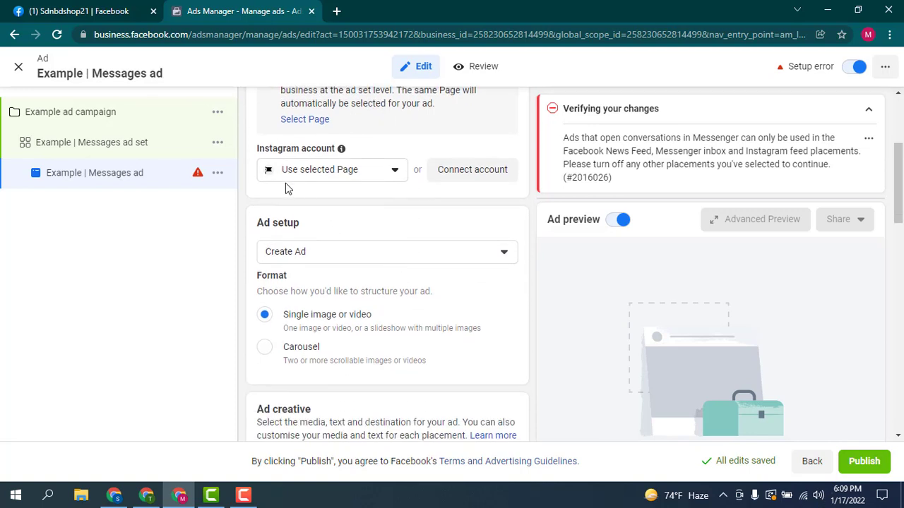
pyautogui.click(394, 175)
pyautogui.click(393, 175)
pyautogui.scroll(-1, 353, 258)
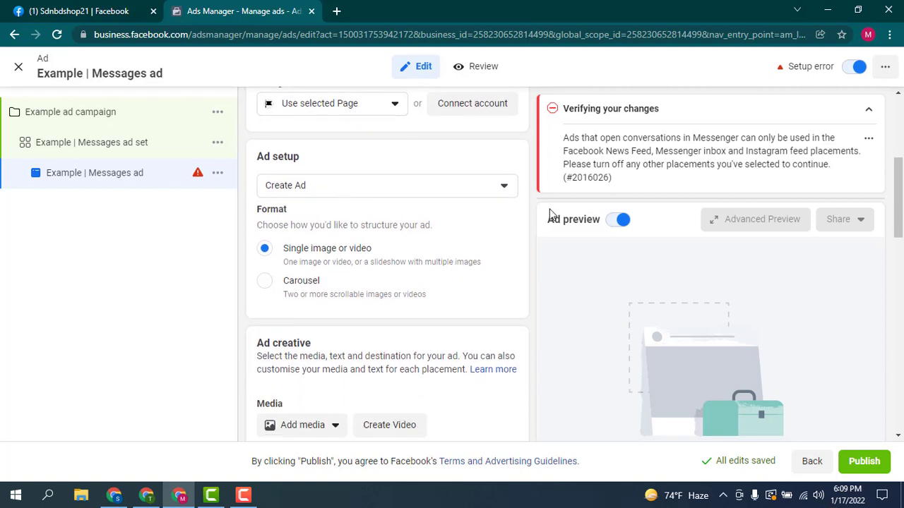
pyautogui.click(505, 188)
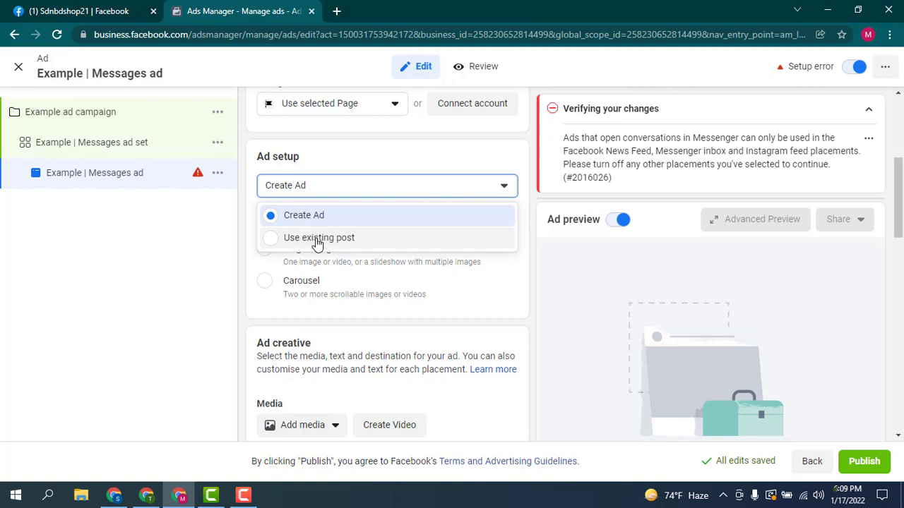
pyautogui.click(504, 187)
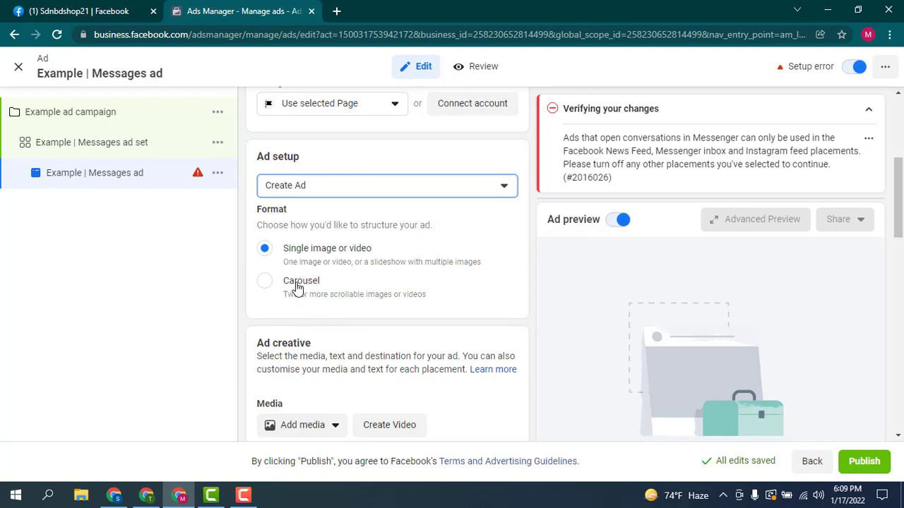
# Switch the ad format to Carousel and back to Single image or video
pyautogui.click(262, 287)
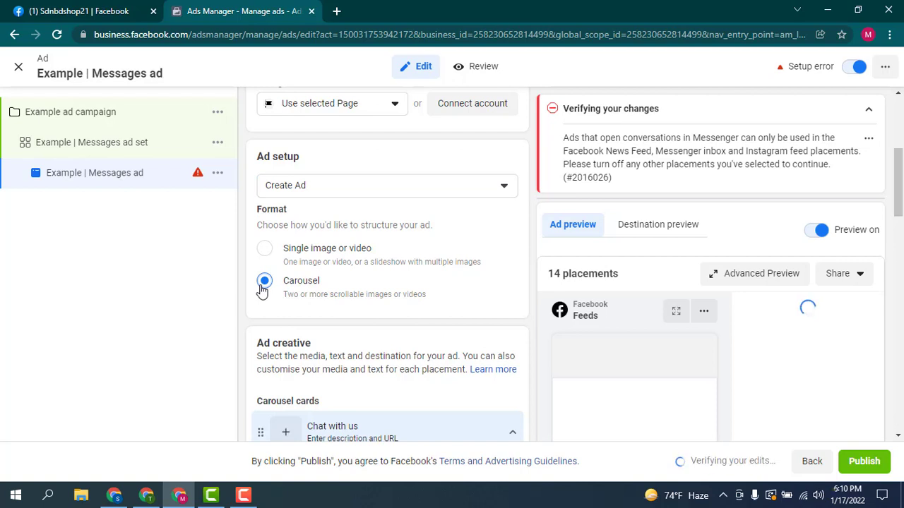
pyautogui.click(265, 250)
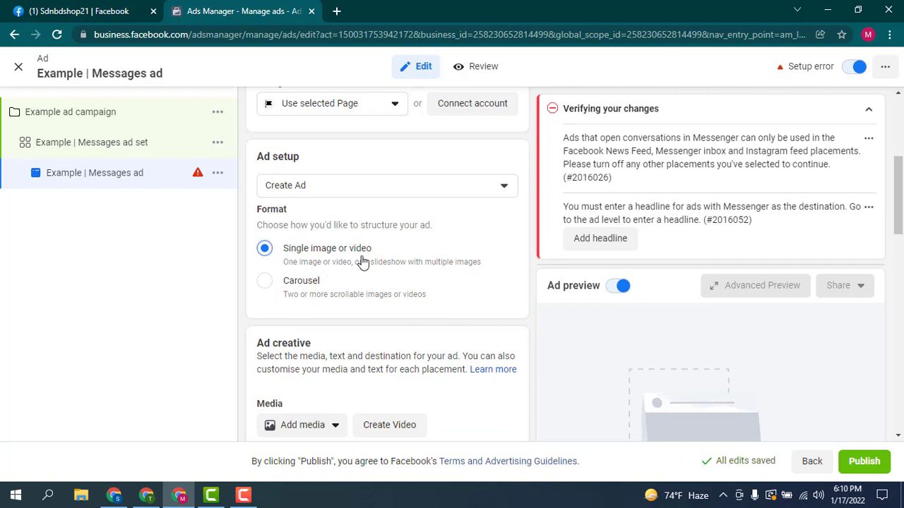
pyautogui.scroll(-1, 362, 261)
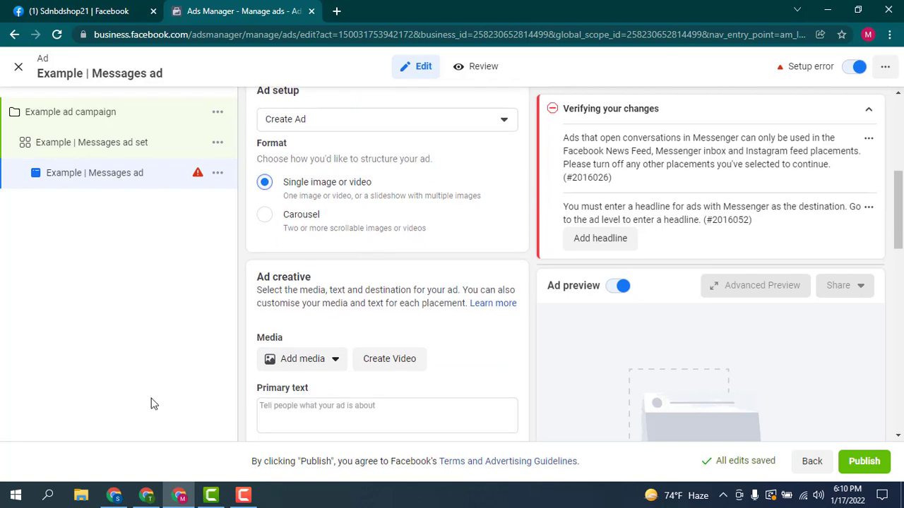
pyautogui.scroll(2, 417, 304)
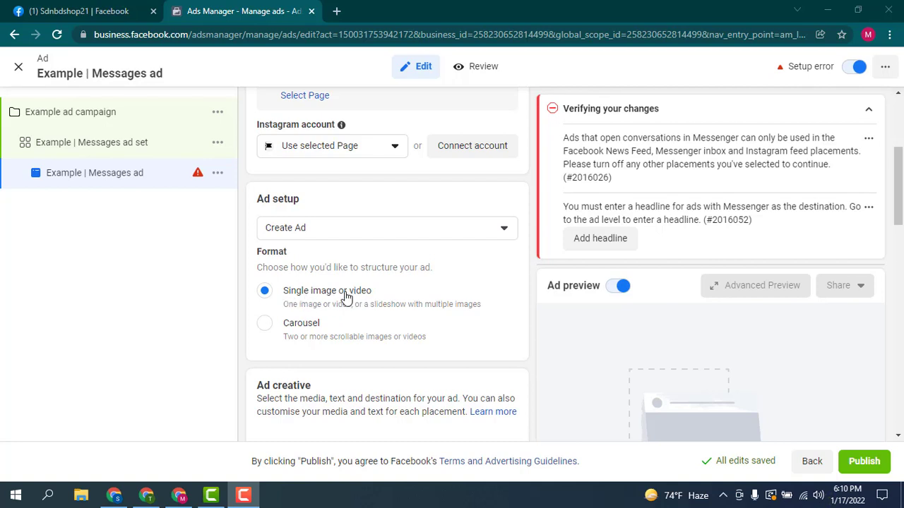
# Check which media types can be added to the ad creative
pyautogui.scroll(-3, 336, 295)
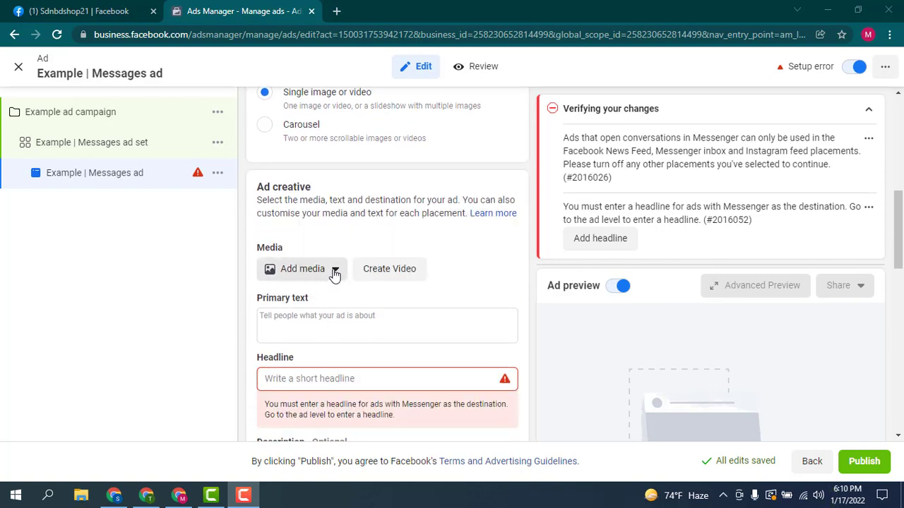
pyautogui.click(335, 273)
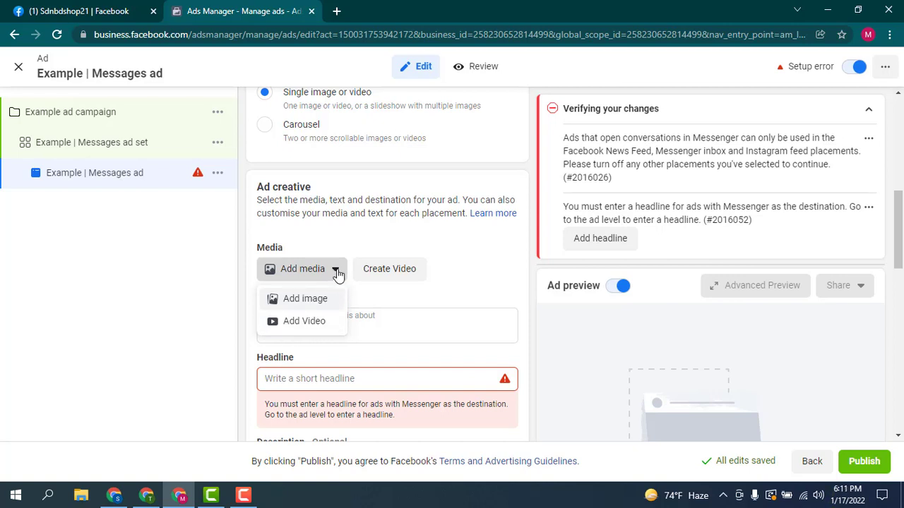
pyautogui.click(337, 274)
pyautogui.scroll(-1, 423, 300)
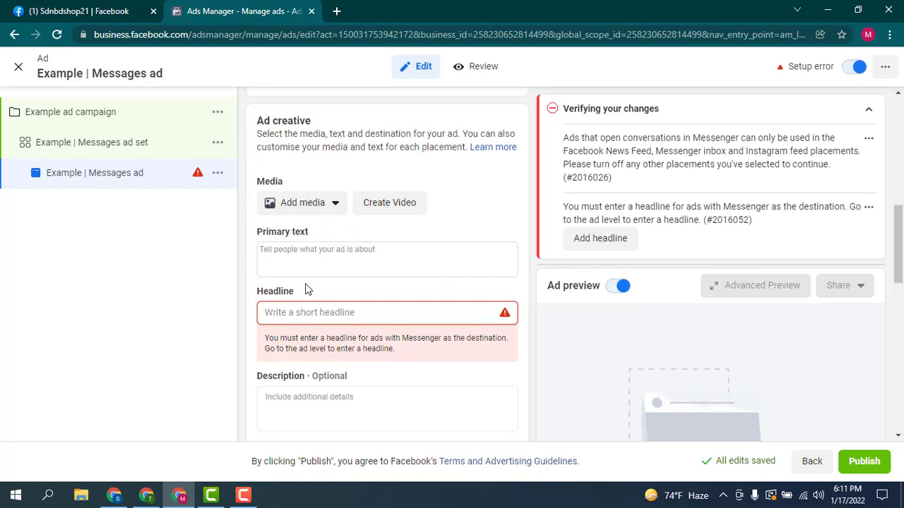
# Fill in the ad's primary text with random filler characters
pyautogui.click(296, 250)
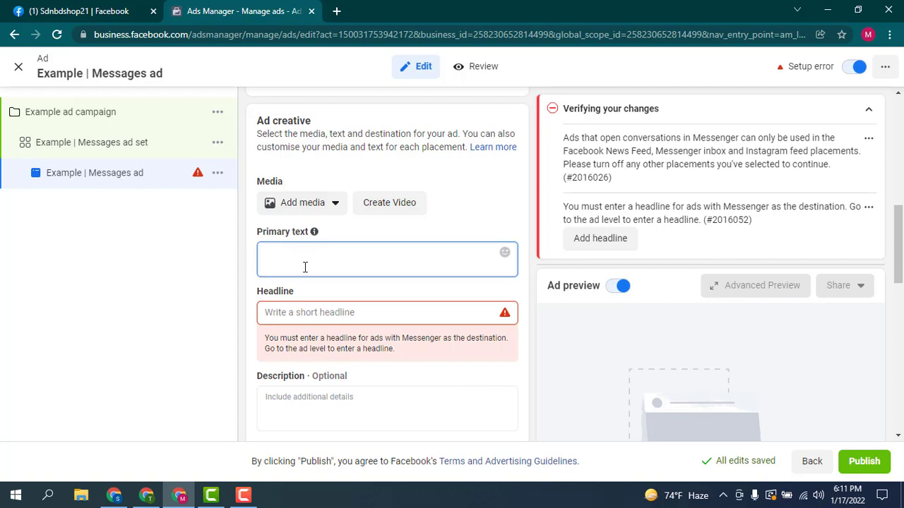
pyautogui.write('sljljslfjls;ljljsljlsjljlsljlsjs')
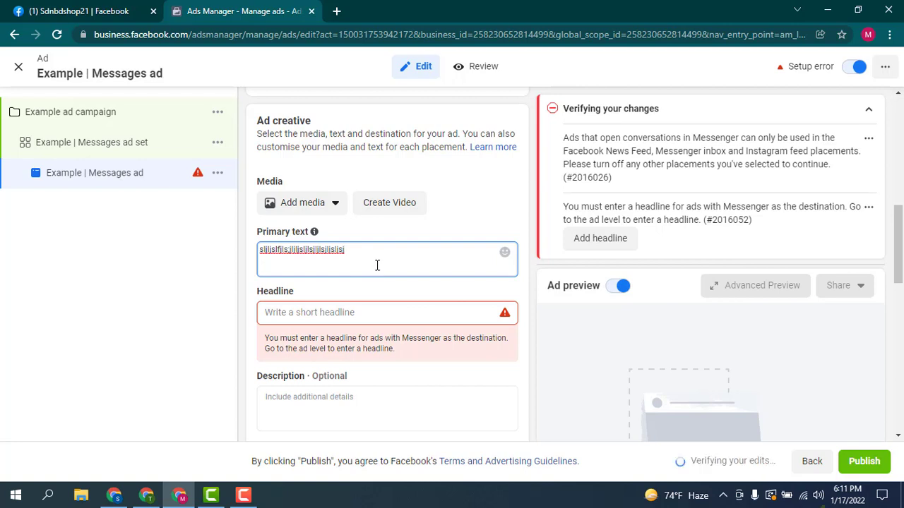
pyautogui.click(346, 319)
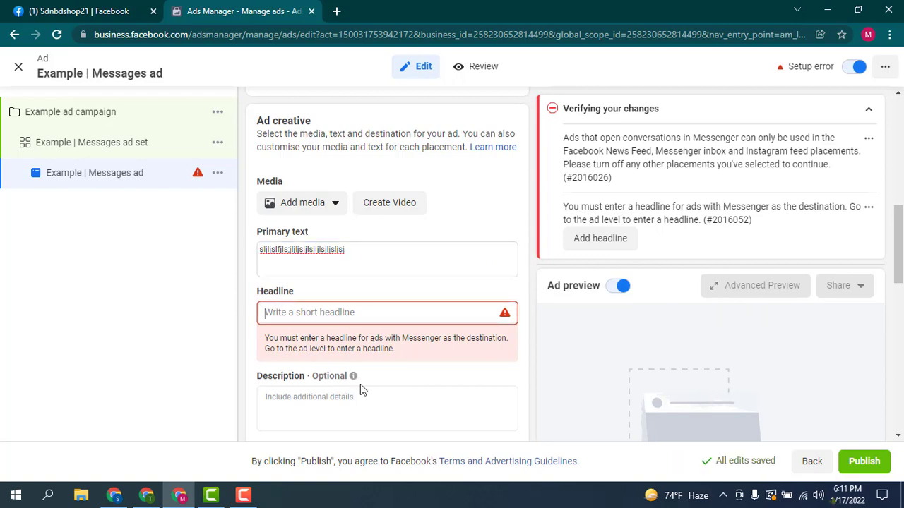
# Review the ad creative's description field and the available call to action options
pyautogui.scroll(-1, 360, 384)
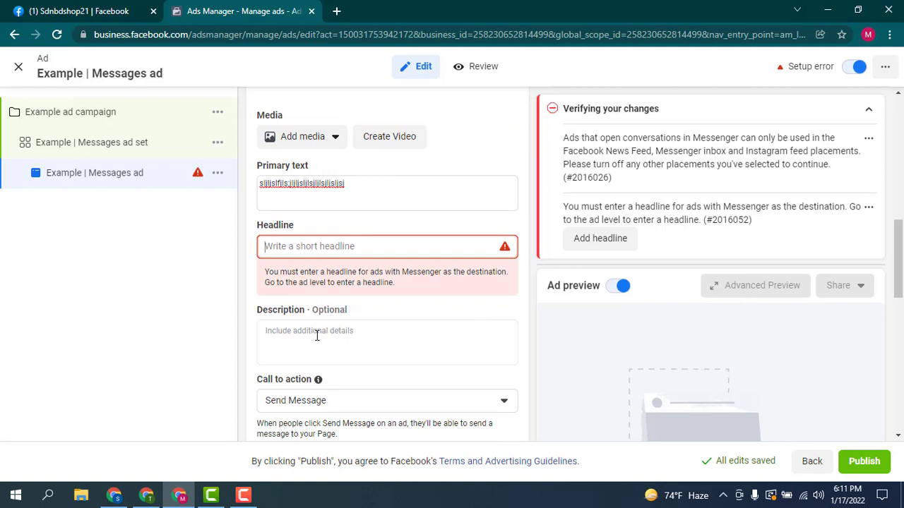
pyautogui.scroll(-1, 359, 379)
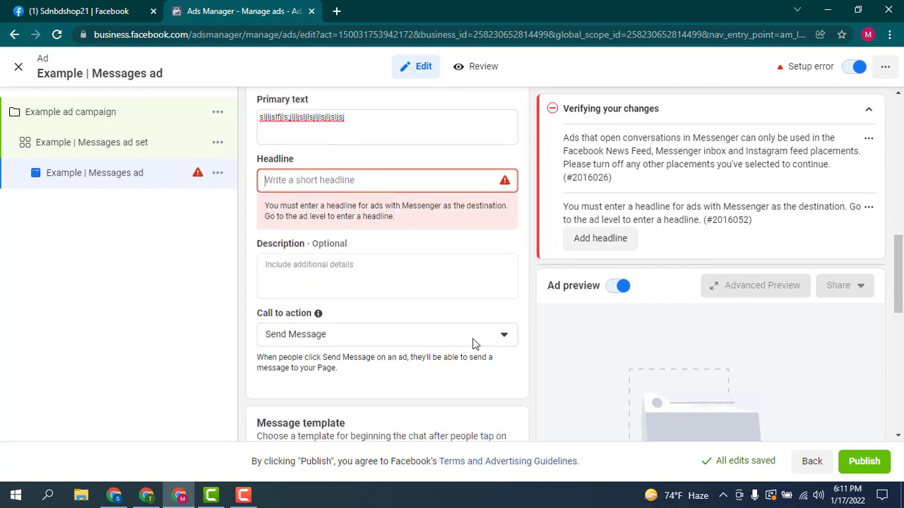
pyautogui.click(504, 336)
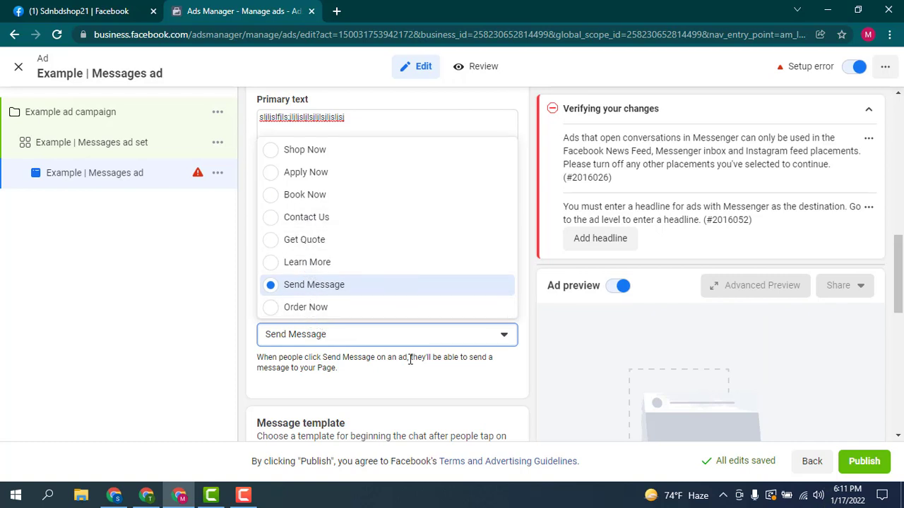
pyautogui.scroll(2, 421, 387)
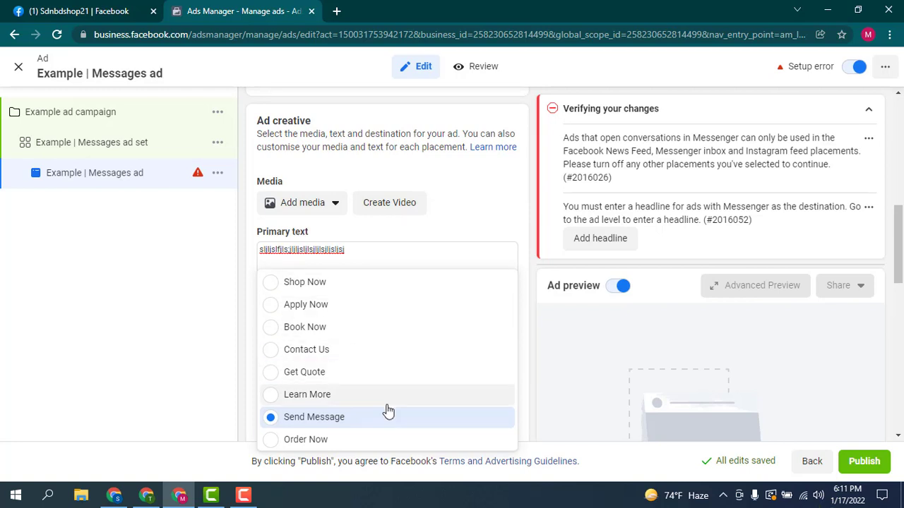
pyautogui.scroll(-3, 422, 244)
pyautogui.scroll(5, 421, 244)
pyautogui.scroll(-5, 421, 244)
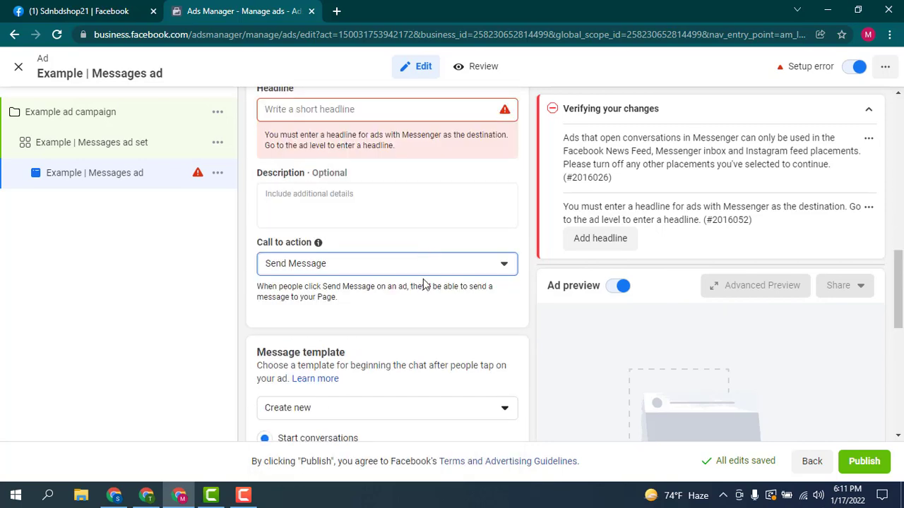
# Change the ad setup from creating a new ad to Use existing post
pyautogui.scroll(1, 433, 248)
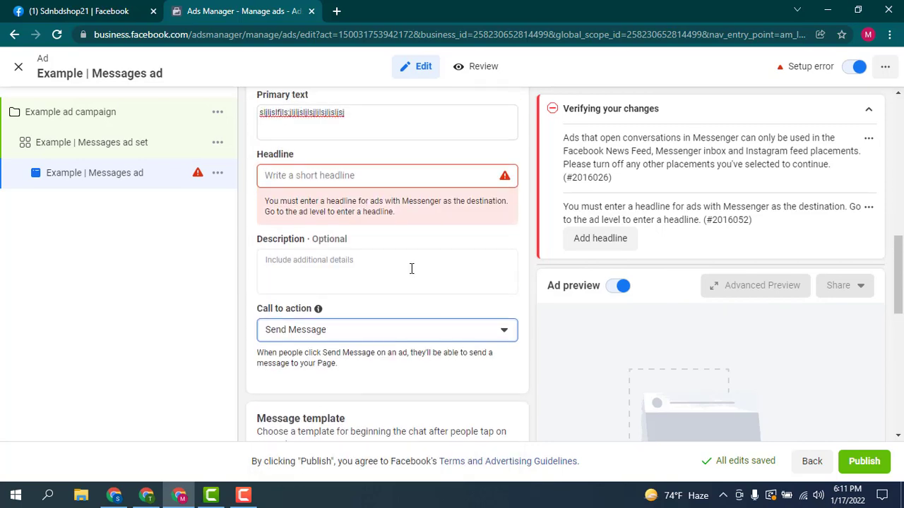
pyautogui.scroll(4, 412, 267)
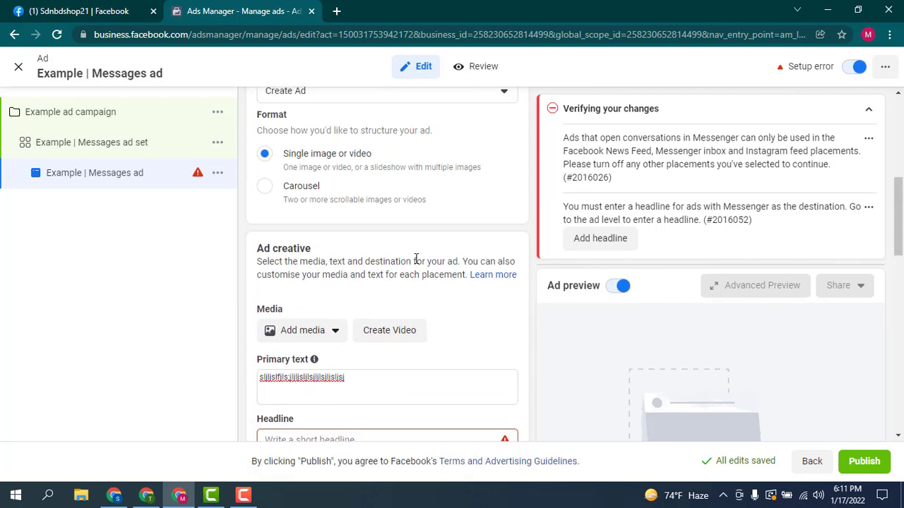
pyautogui.scroll(1, 397, 254)
pyautogui.scroll(1, 433, 279)
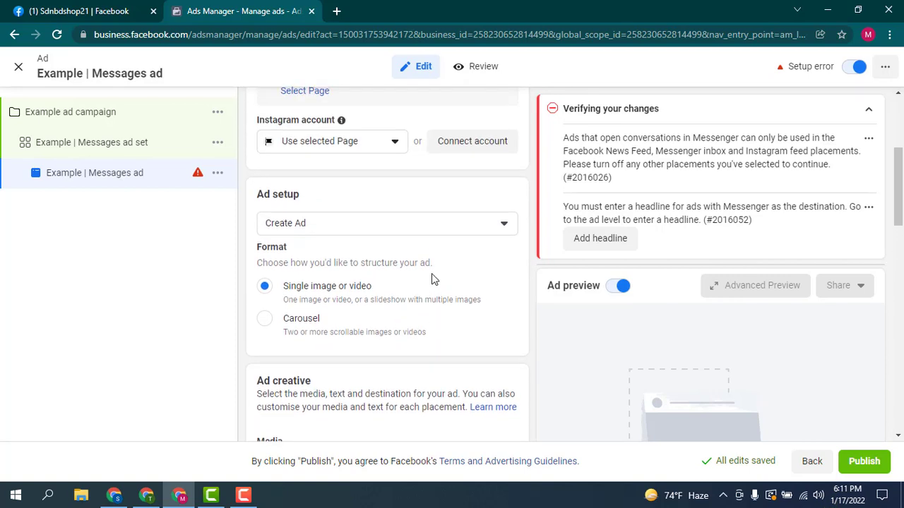
pyautogui.click(503, 226)
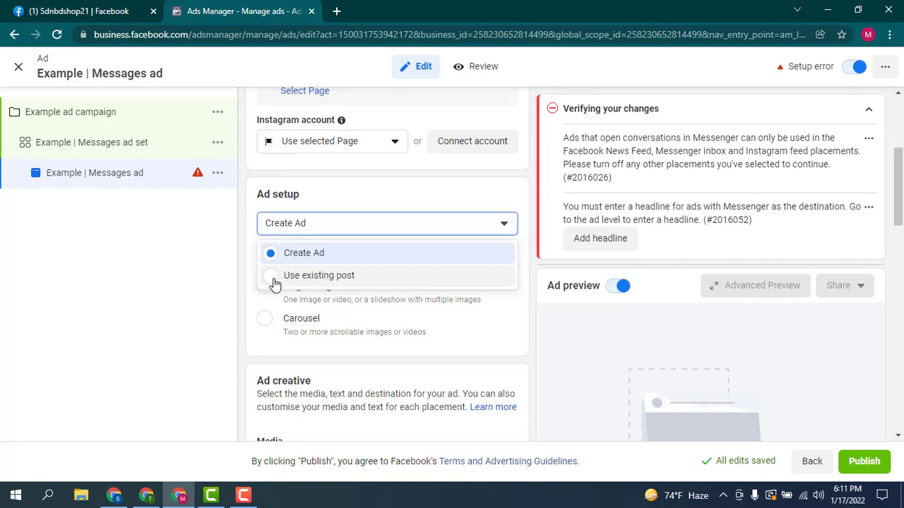
pyautogui.press('Return')
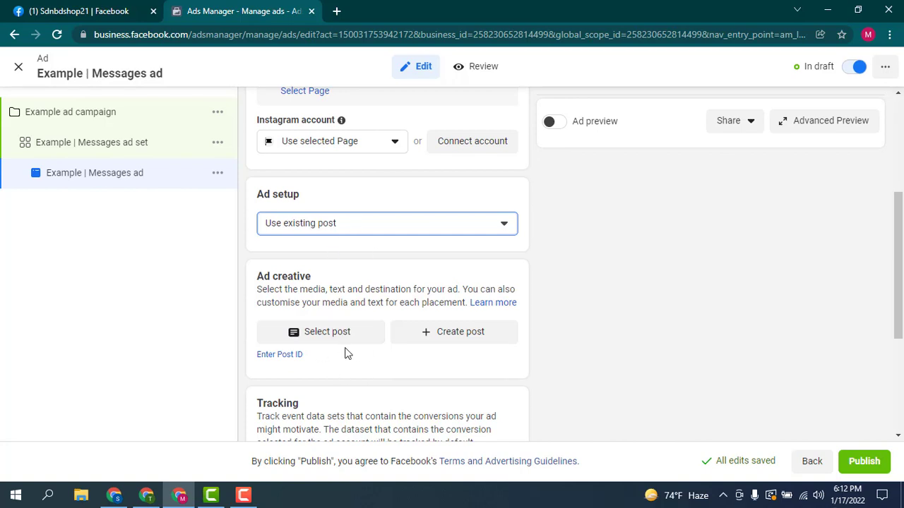
# Select the "Ac Cotton Shalwar Kameez" Facebook post from 24 Oct 2021 as the ad creative
pyautogui.scroll(-1, 345, 351)
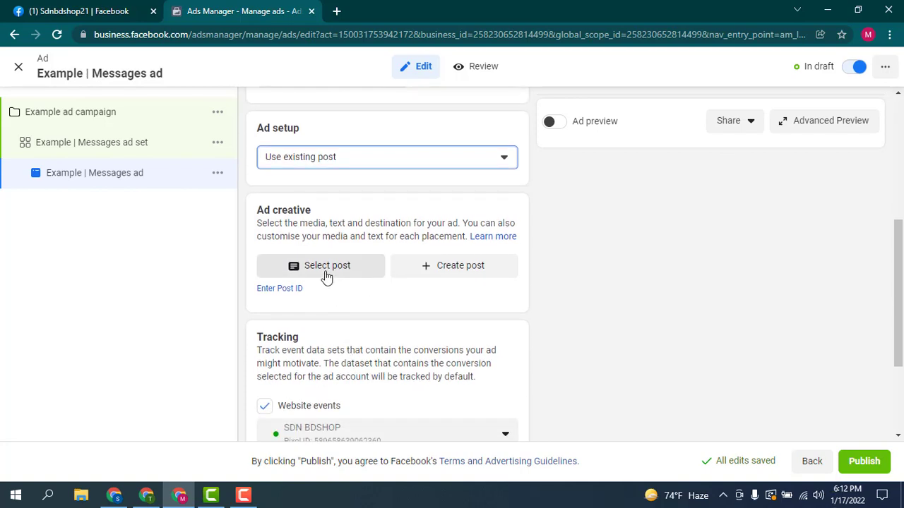
pyautogui.click(324, 271)
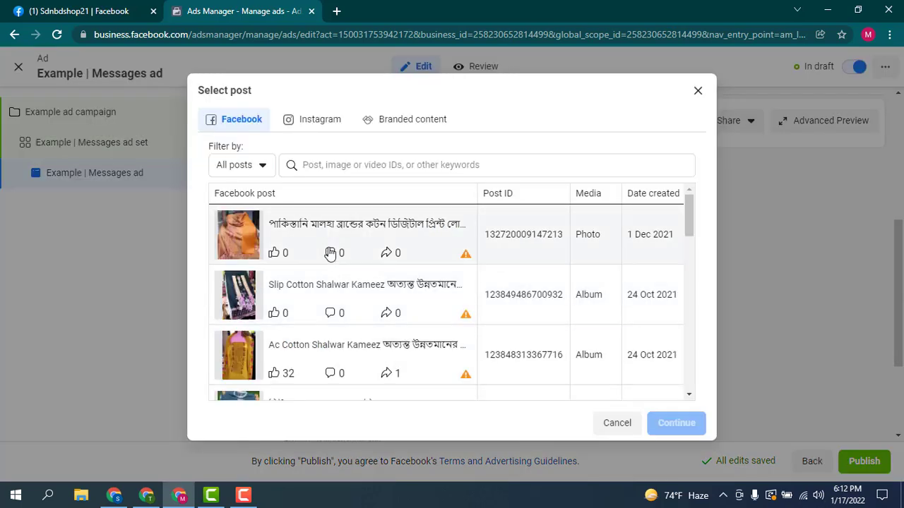
pyautogui.scroll(-2, 314, 351)
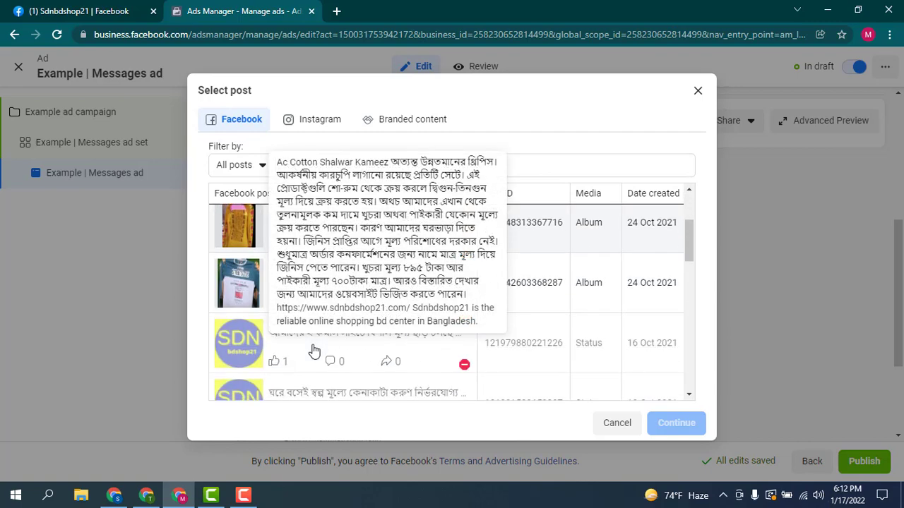
pyautogui.scroll(1, 324, 321)
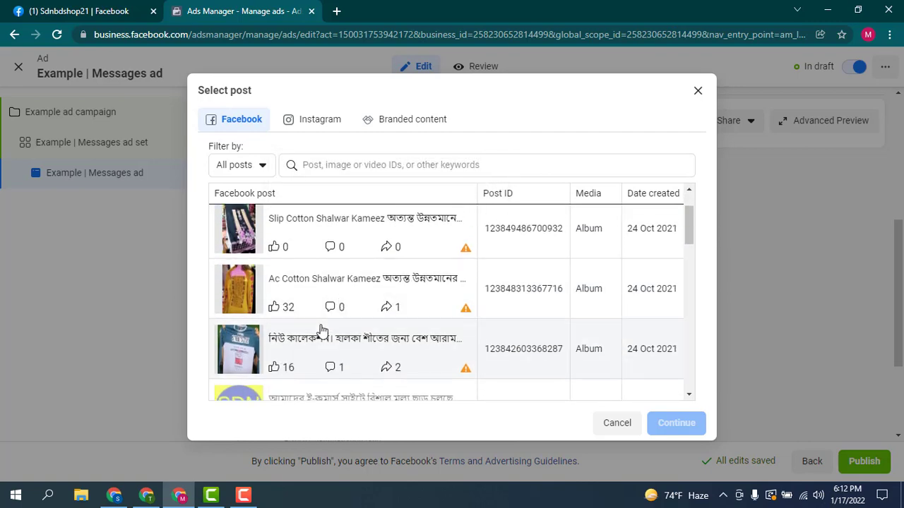
pyautogui.click(242, 295)
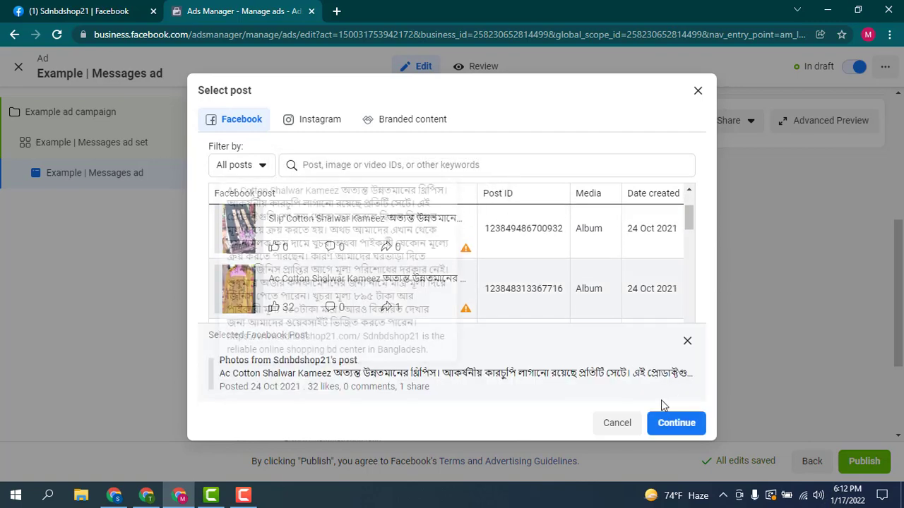
pyautogui.click(667, 427)
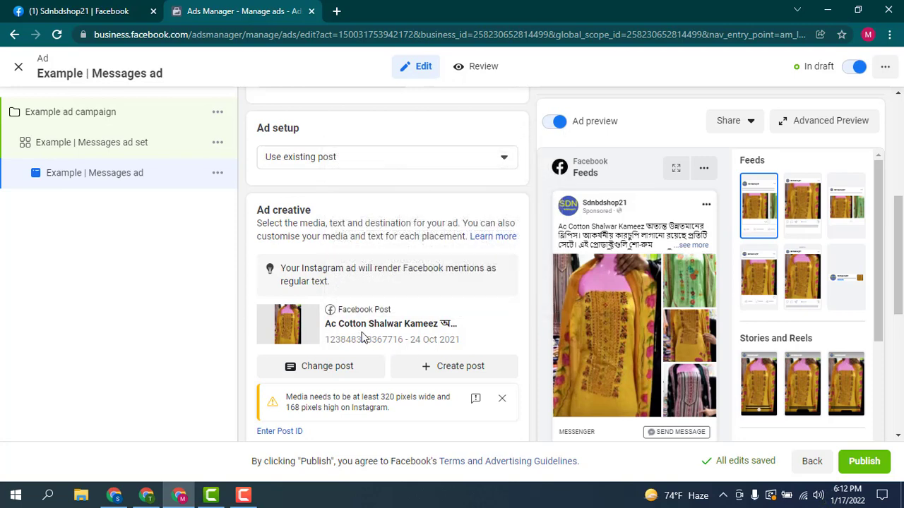
# Review the chosen post's call to action setting, tracking section and ad preview
pyautogui.scroll(-1, 362, 332)
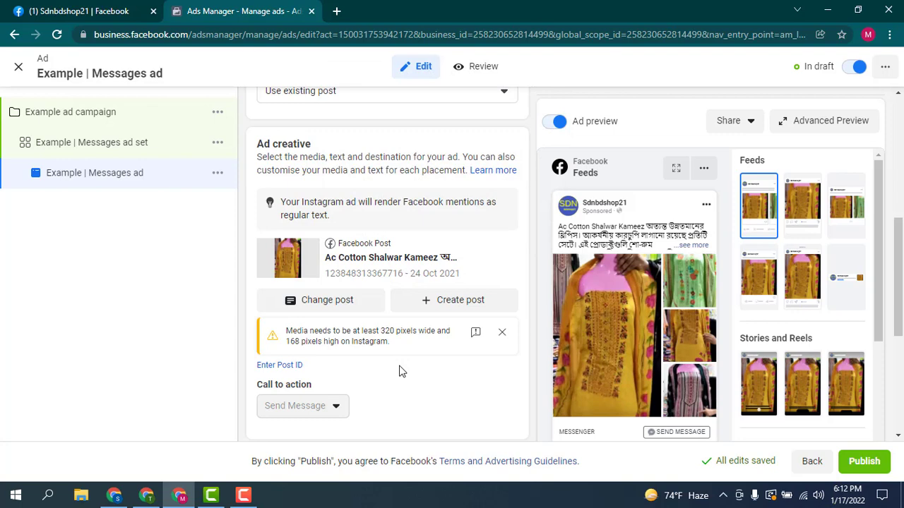
pyautogui.scroll(-2, 400, 370)
pyautogui.moveTo(337, 277)
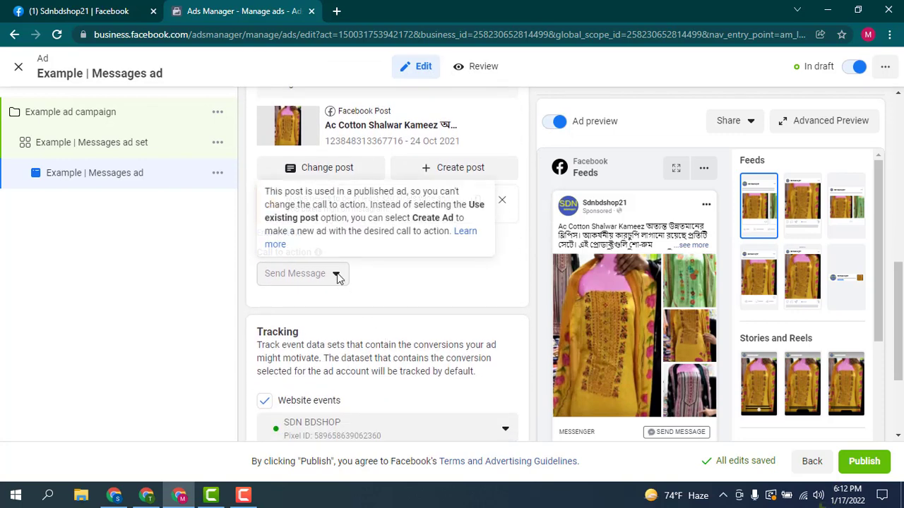
pyautogui.scroll(1, 394, 298)
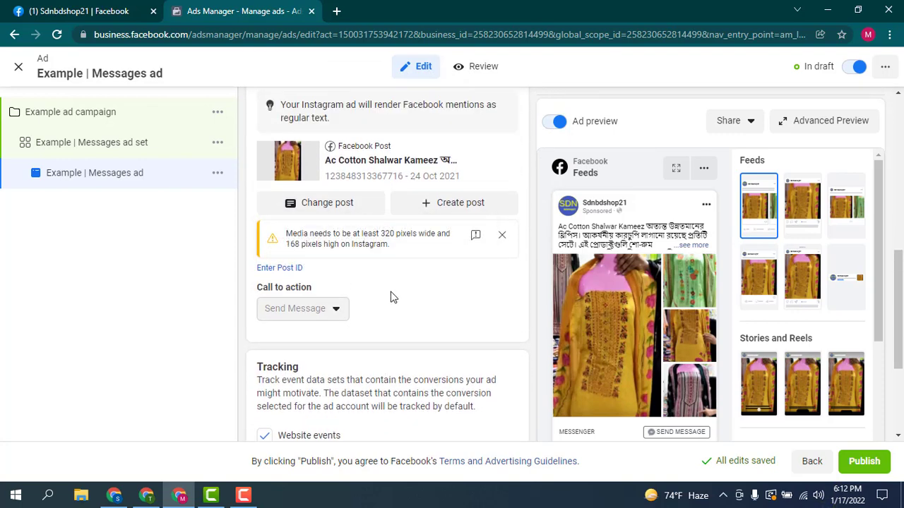
pyautogui.scroll(3, 394, 298)
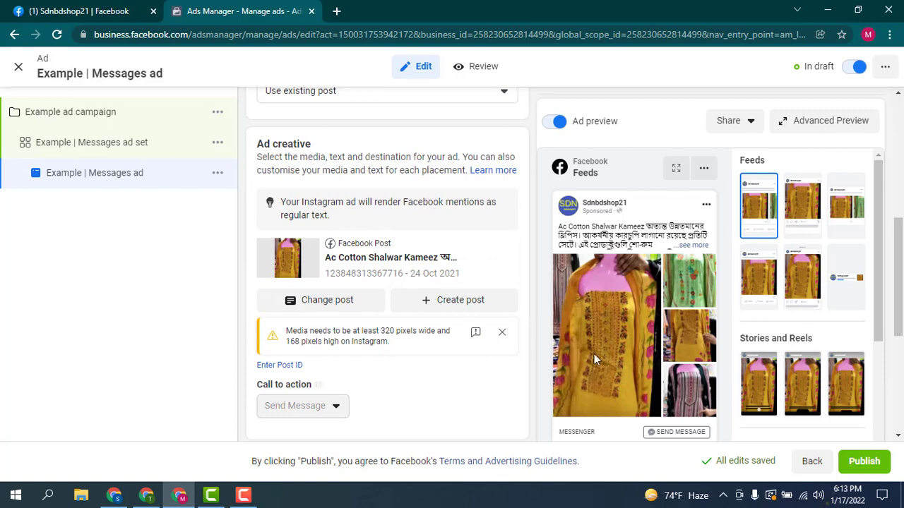
# Examine the explanation for the post's call to action setting and the tracking options for website, app and offline events
pyautogui.scroll(-2, 363, 381)
pyautogui.scroll(-2, 362, 381)
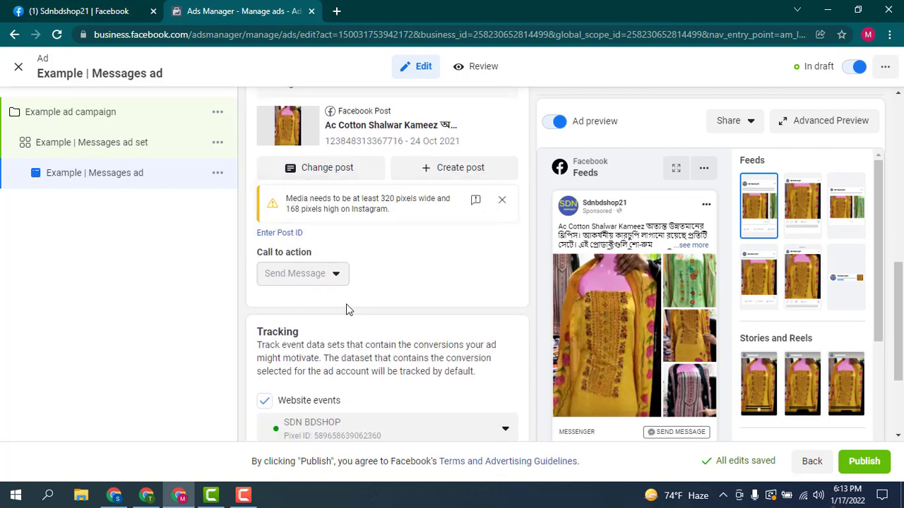
pyautogui.moveTo(303, 272)
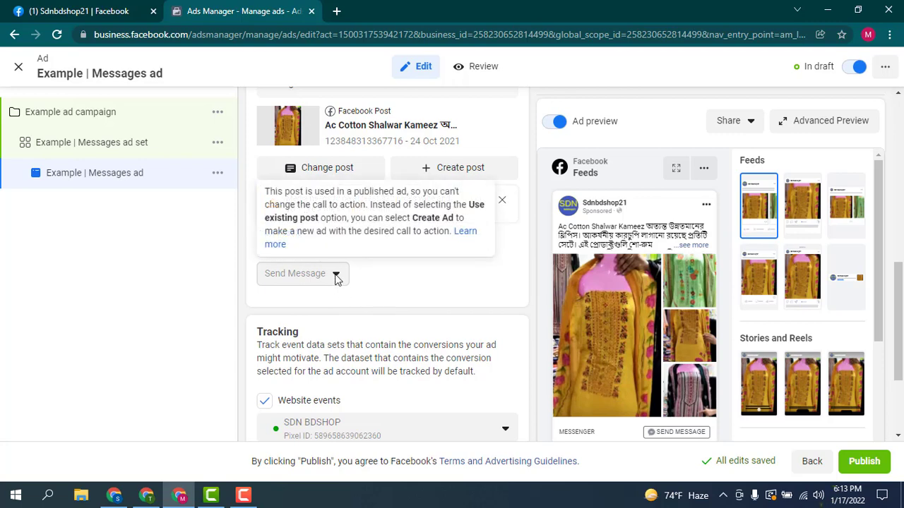
pyautogui.scroll(-3, 409, 303)
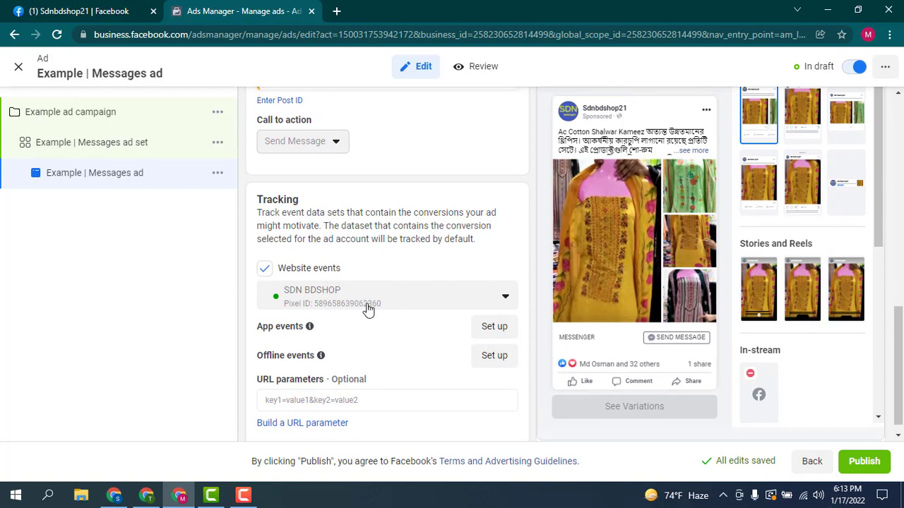
pyautogui.scroll(-1, 367, 311)
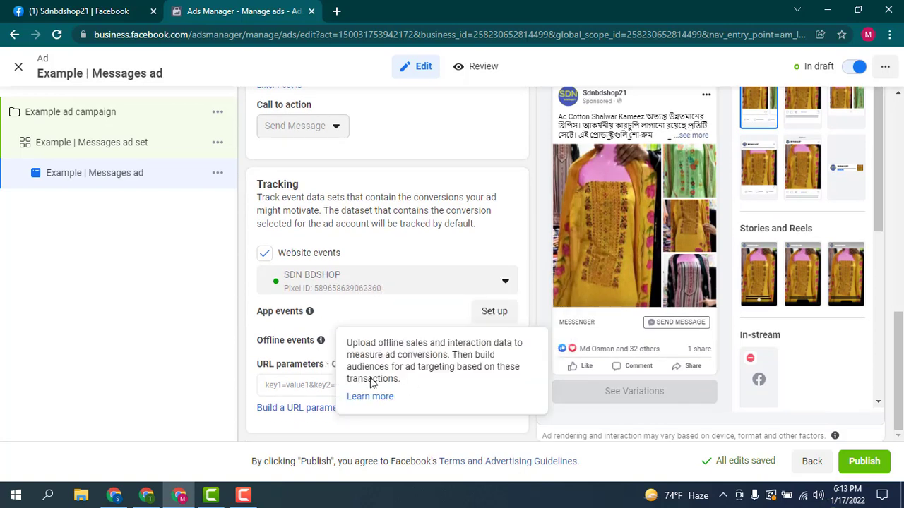
# Examine the campaign fields in the URL parameter builder and close it without adding any parameters
pyautogui.click(325, 414)
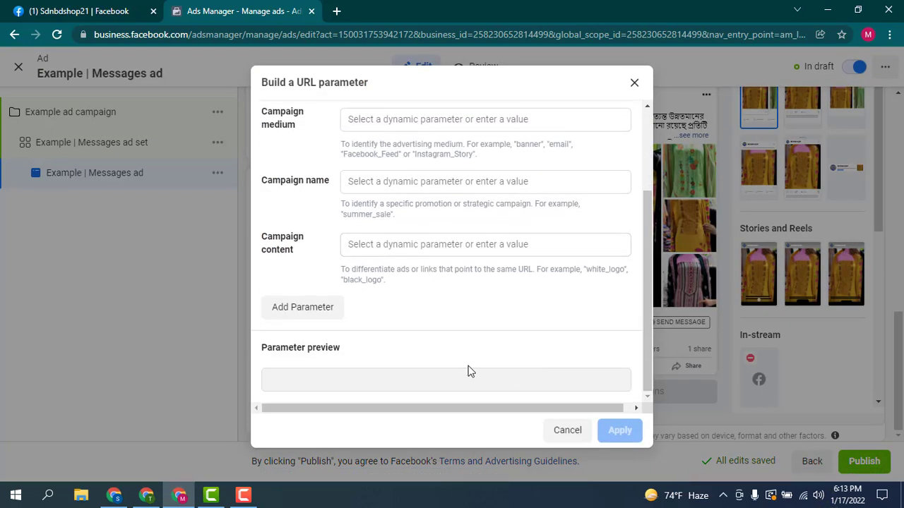
pyautogui.scroll(2, 467, 367)
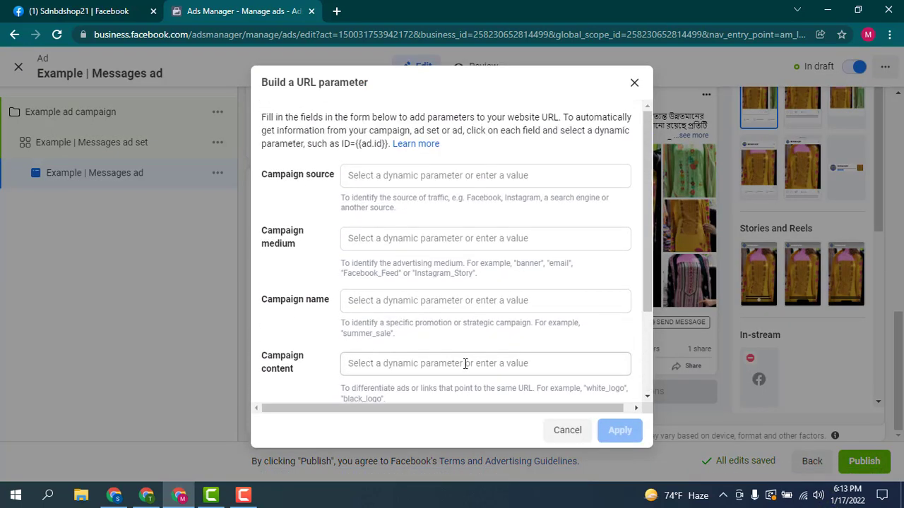
pyautogui.click(634, 86)
pyautogui.scroll(2, 424, 388)
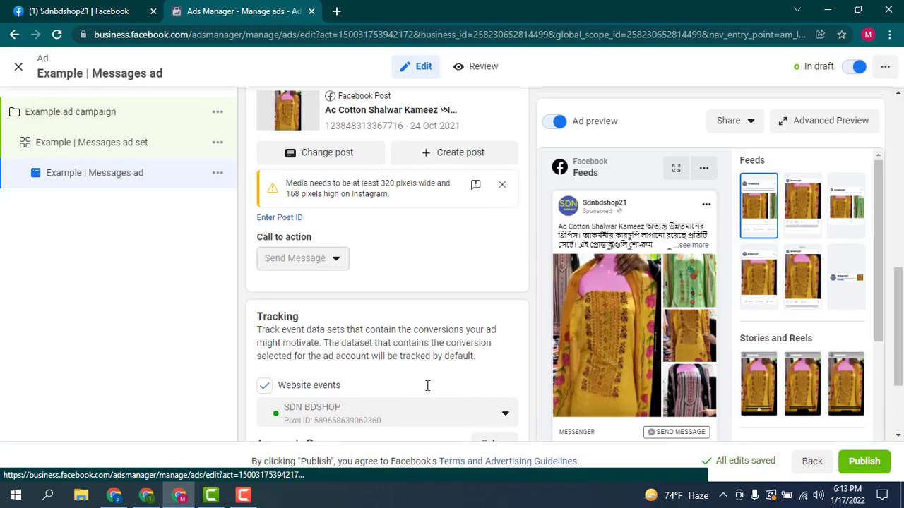
pyautogui.scroll(-2, 427, 387)
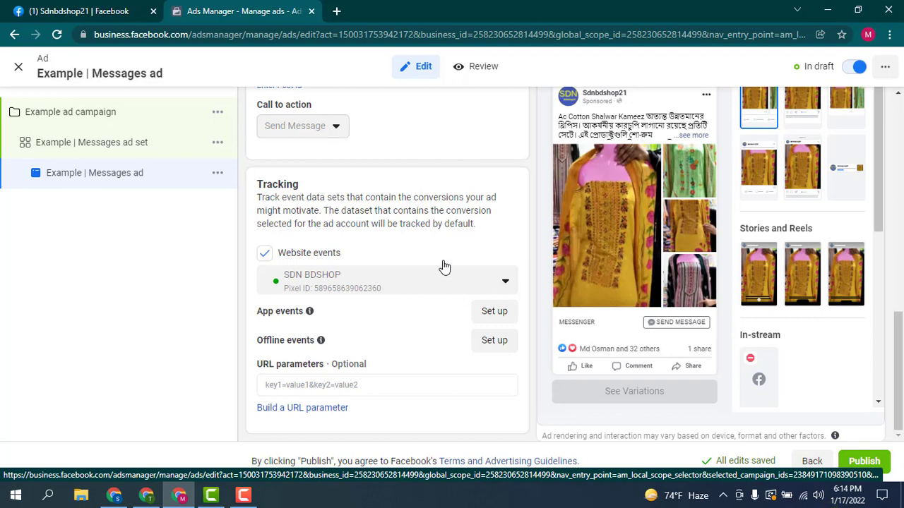
# Recheck the ad's Page, ad setup and creative settings, and publish the Messages ad
pyautogui.scroll(5, 444, 265)
pyautogui.scroll(4, 443, 265)
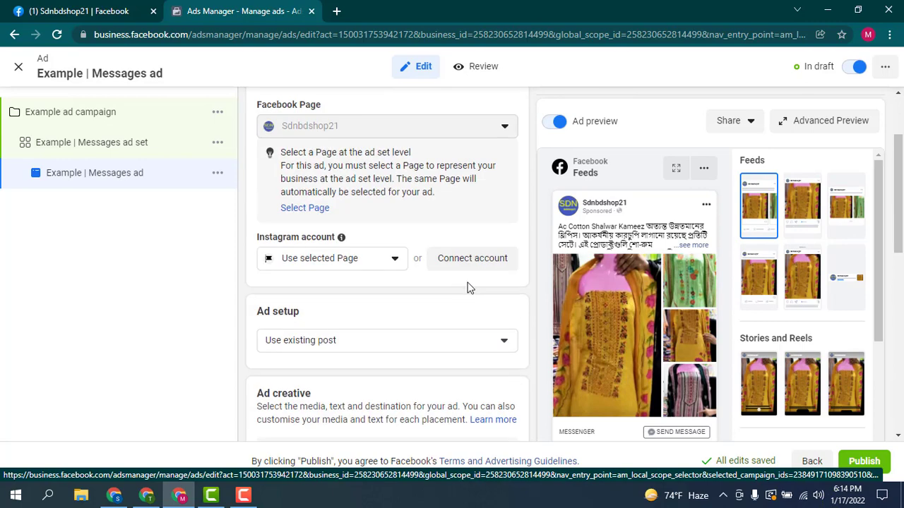
pyautogui.scroll(-2, 485, 302)
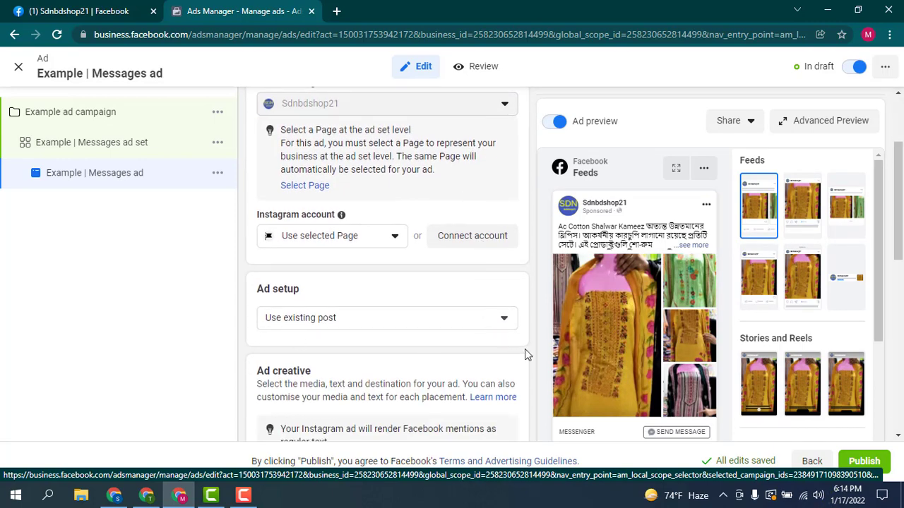
pyautogui.scroll(-2, 579, 358)
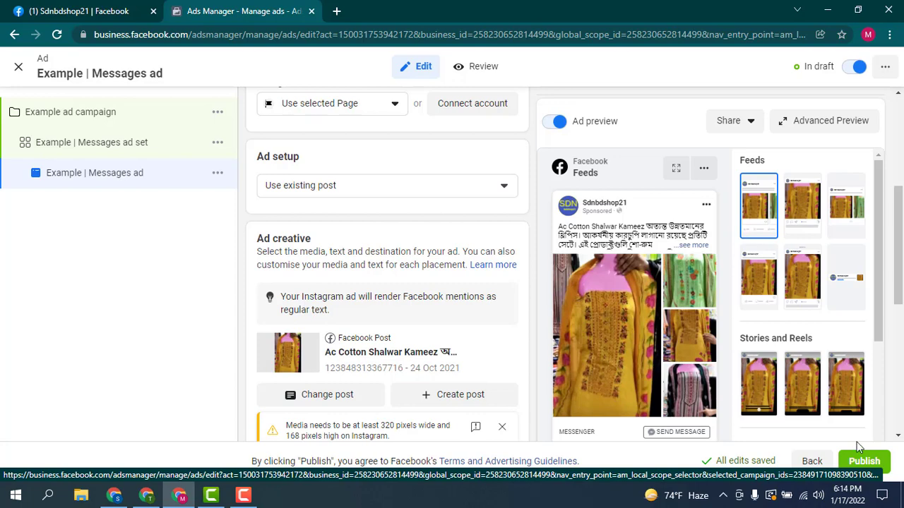
pyautogui.click(865, 462)
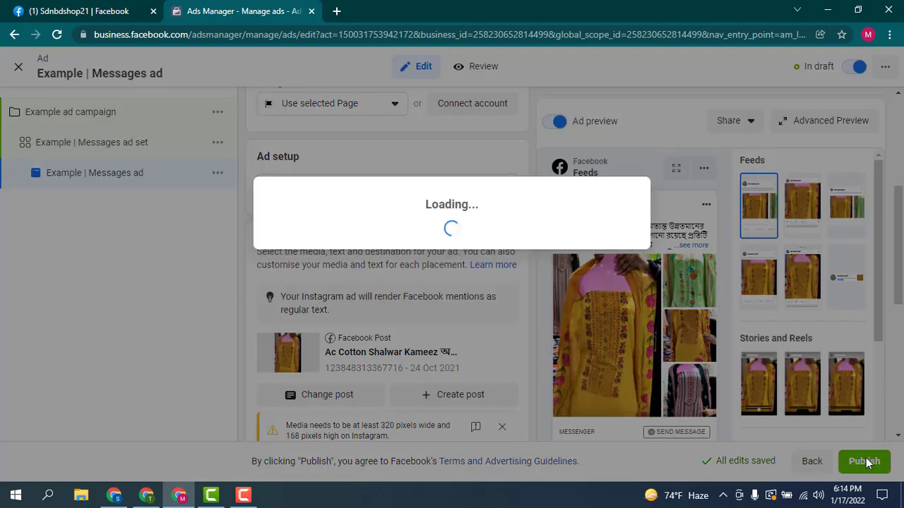